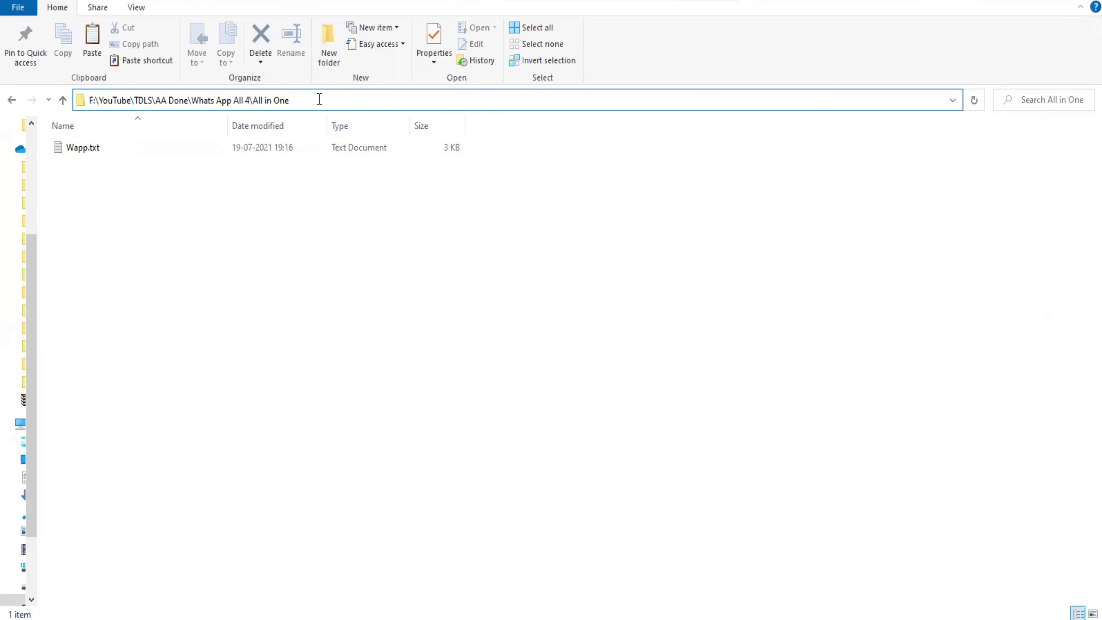
Complete the All in One folder path with Wapp.txt and copy the full file path
{"action": "type", "text": "\\"}
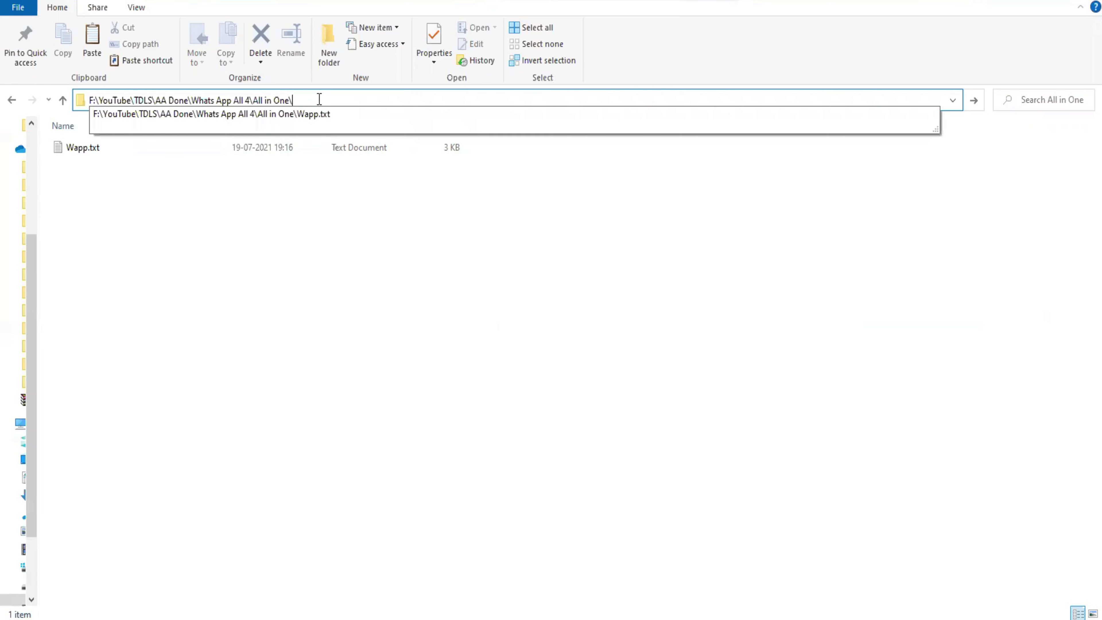
{"action": "key", "text": "Down"}
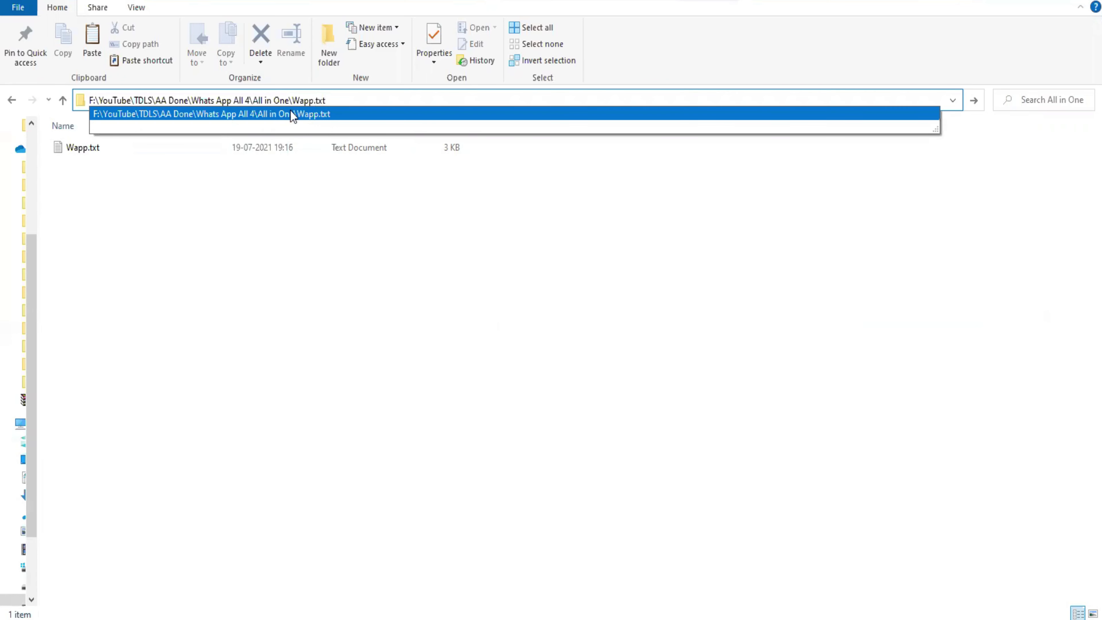
{"action": "left_click_drag", "start_coordinate": [329, 100], "coordinate": [84, 100]}
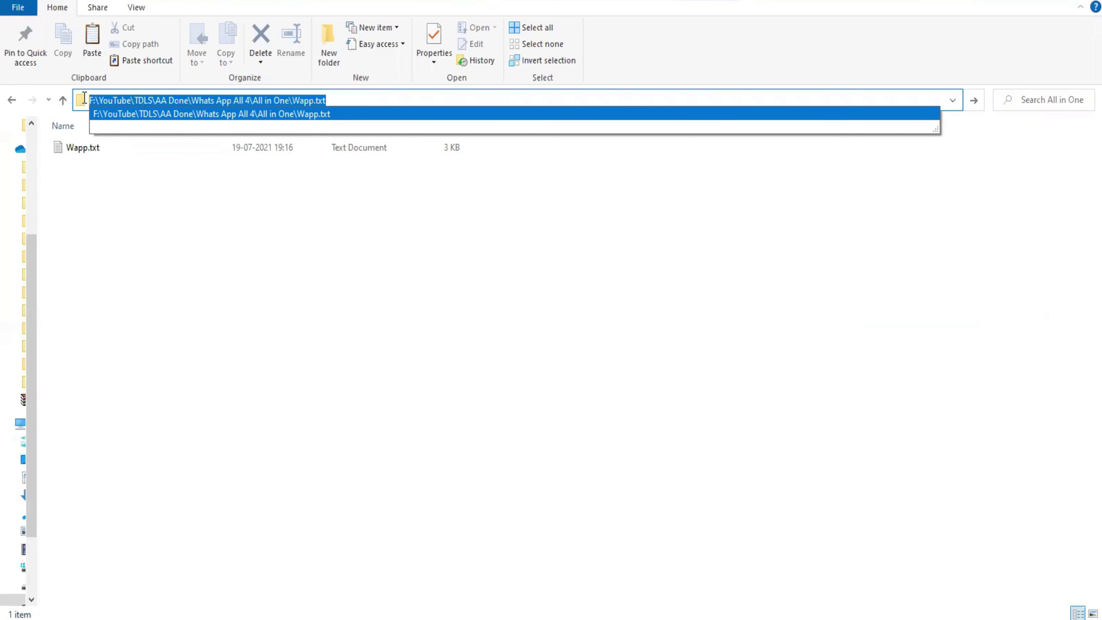
{"action": "right_click", "coordinate": [148, 101]}
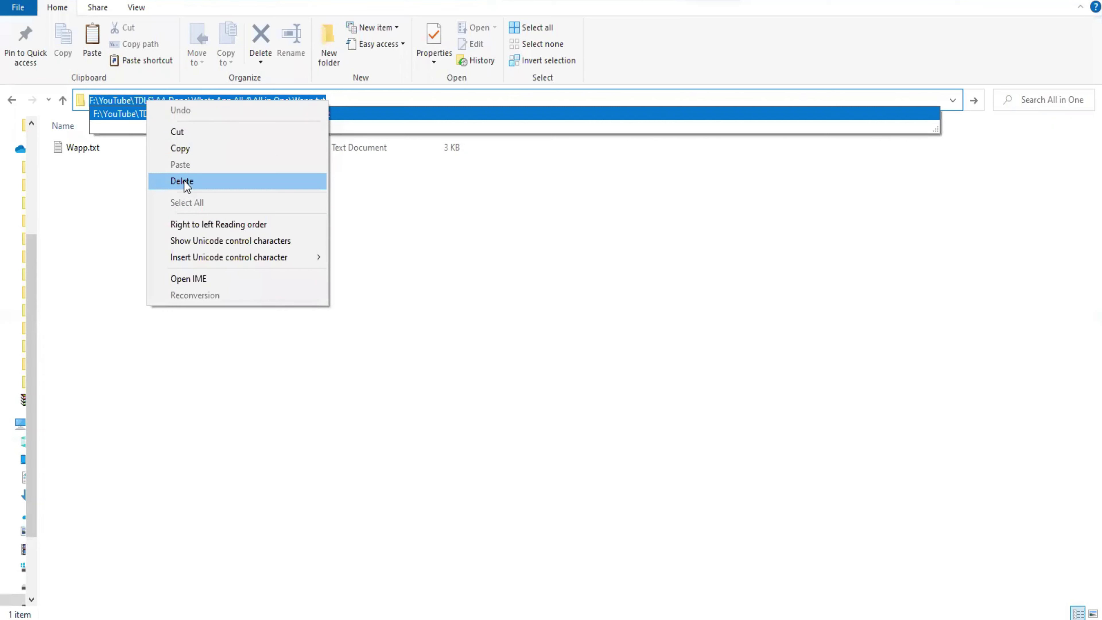
{"action": "left_click", "coordinate": [186, 147]}
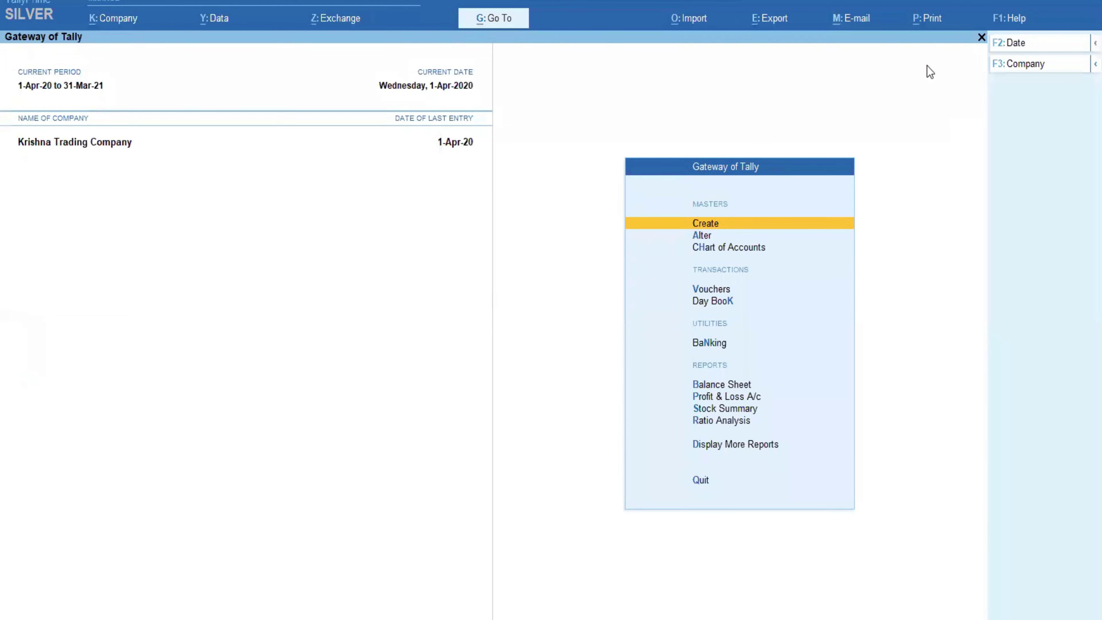
Switch to TallyPrime and open the local TDL configuration from TDL management
{"action": "left_click", "coordinate": [1009, 22]}
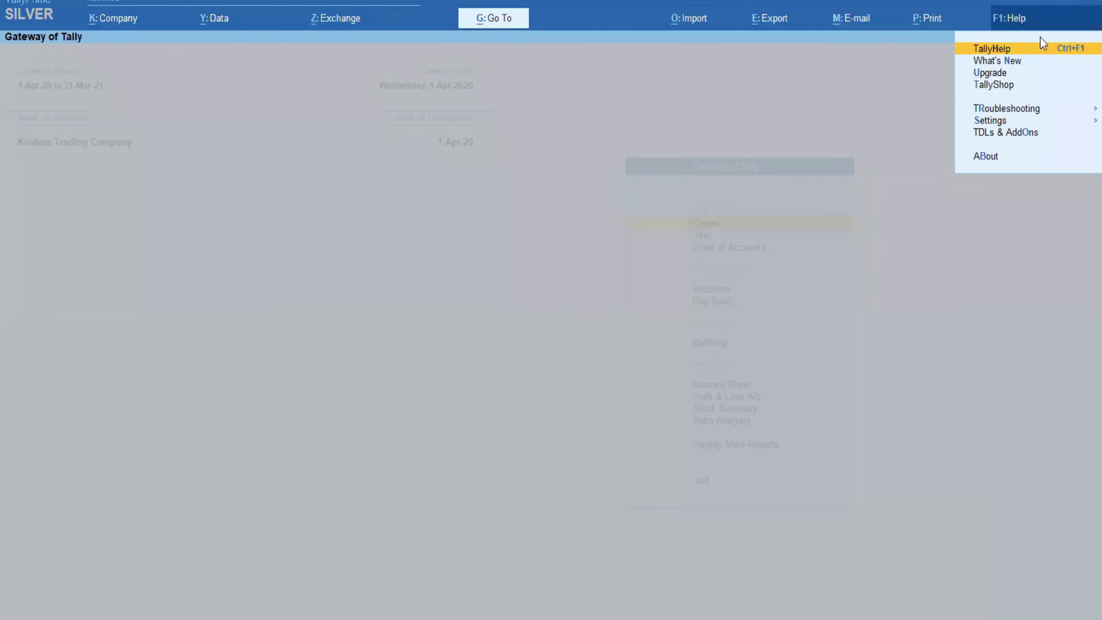
{"action": "key", "text": "Down"}
{"action": "key", "text": "Down"}
{"action": "key", "text": "Down"}
{"action": "key", "text": "Down"}
{"action": "key", "text": "Down"}
{"action": "key", "text": "Down"}
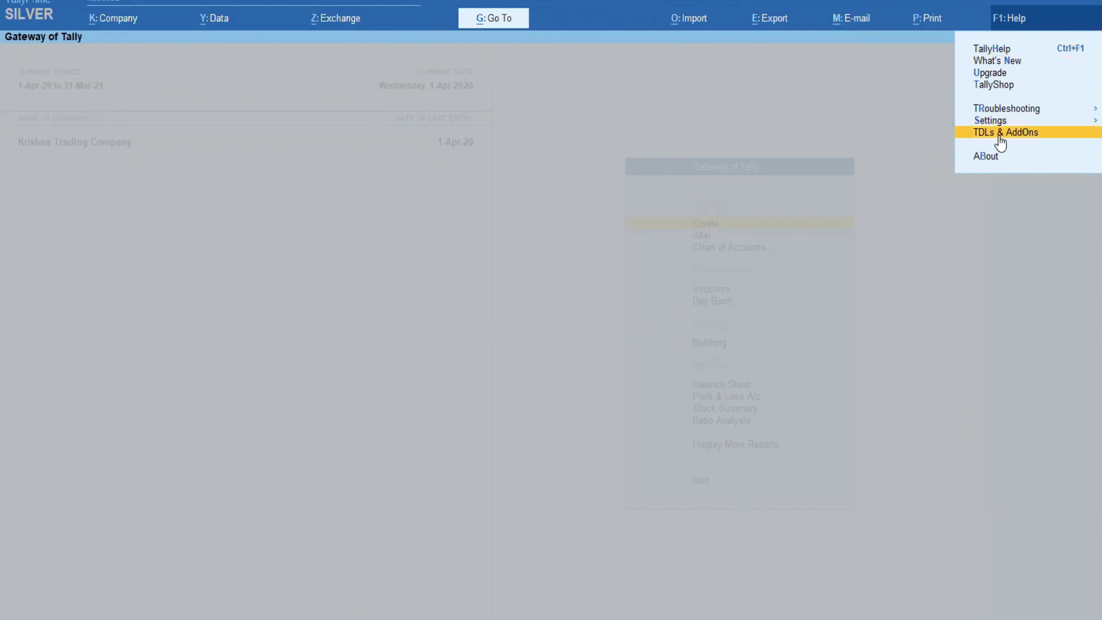
{"action": "left_click", "coordinate": [1000, 137]}
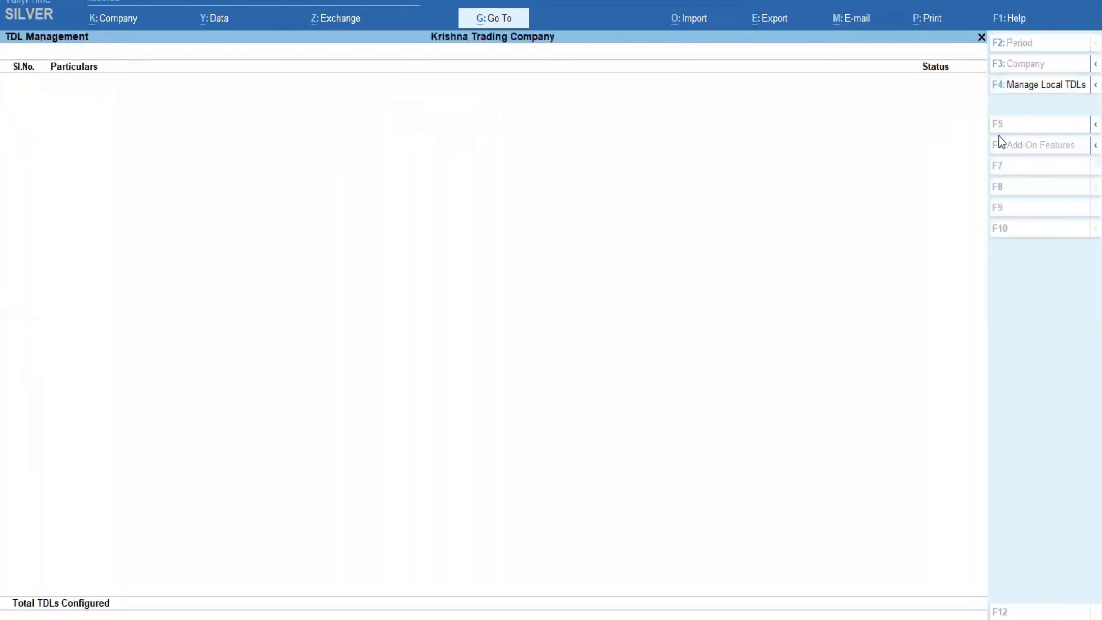
{"action": "left_click", "coordinate": [1033, 87]}
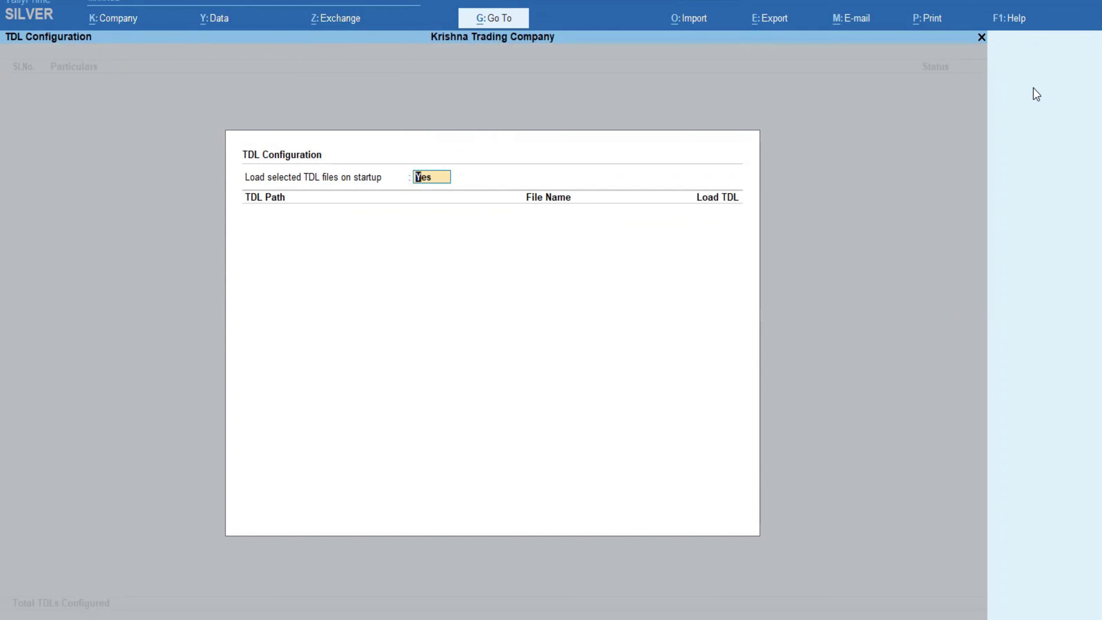
Keep loading TDL files on startup at Yes and add F:\YouTube\TDLS\AA Done\Whats App All 4\All in One\Wapp.txt with Load TDL set to Yes
{"action": "key", "text": "Return"}
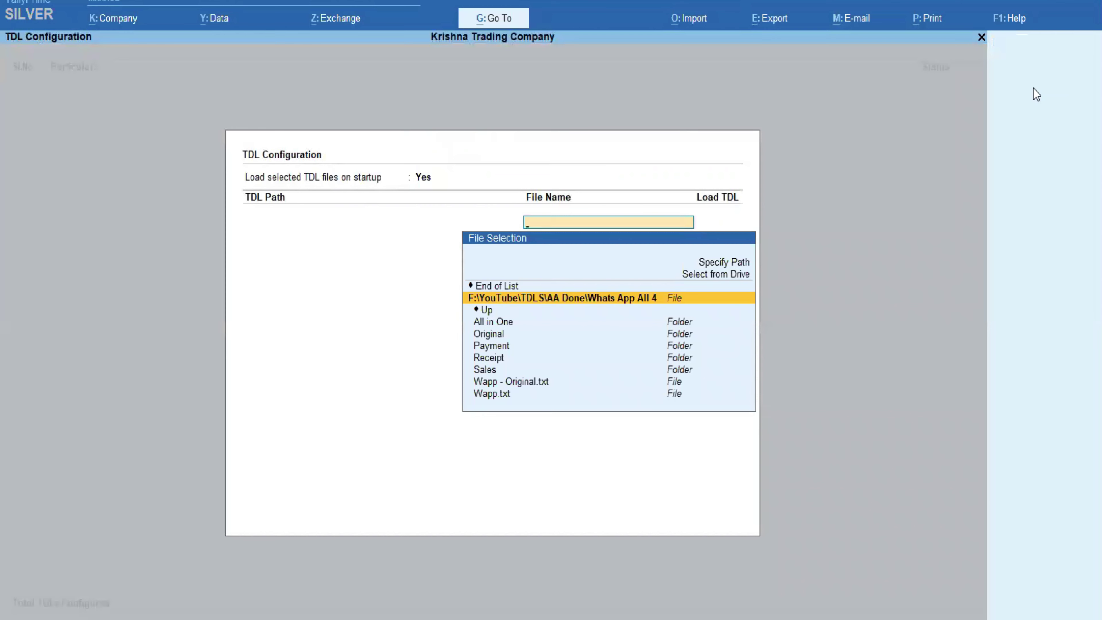
{"action": "key", "text": "Down"}
{"action": "key", "text": "Down"}
{"action": "key", "text": "Down"}
{"action": "key", "text": "Down"}
{"action": "key", "text": "Down"}
{"action": "key", "text": "Down"}
{"action": "key", "text": "Down"}
{"action": "key", "text": "Down"}
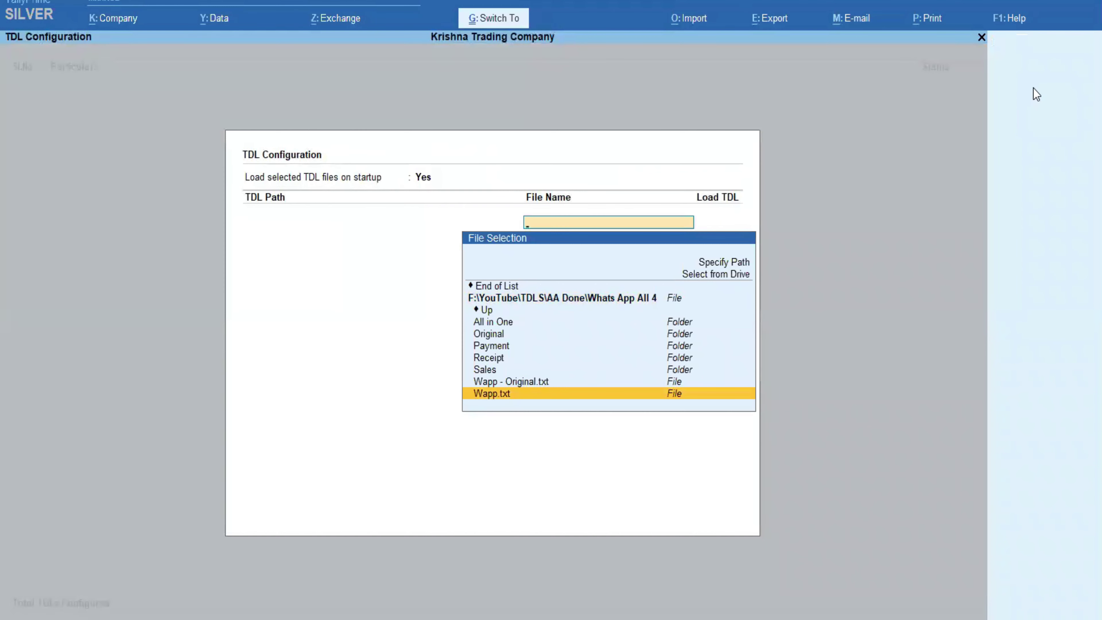
{"action": "key", "text": "Return"}
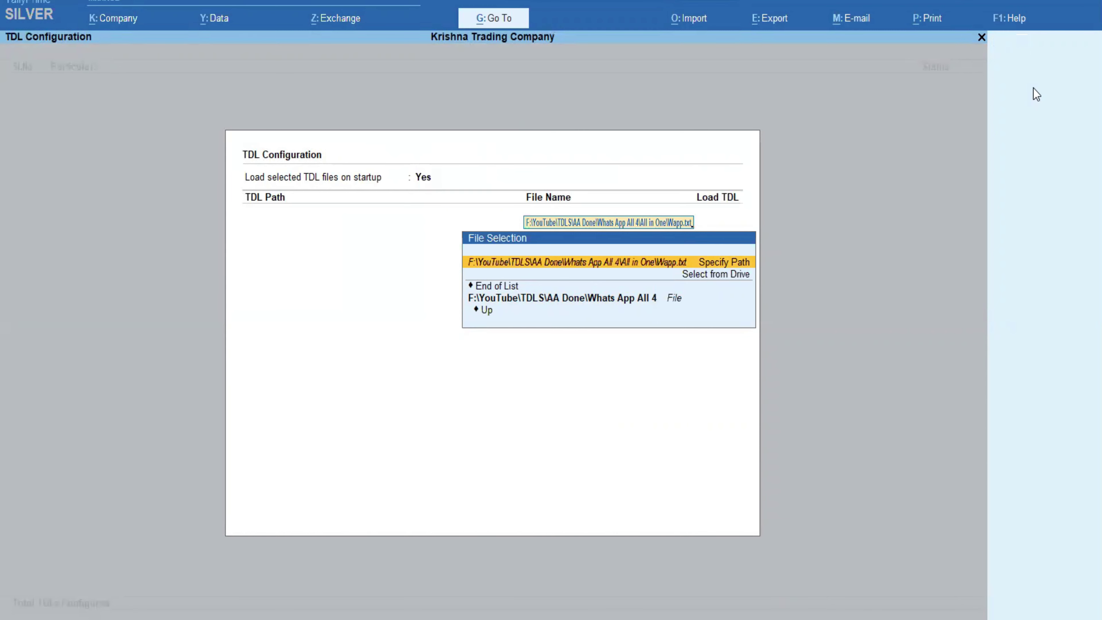
{"action": "key", "text": "Return"}
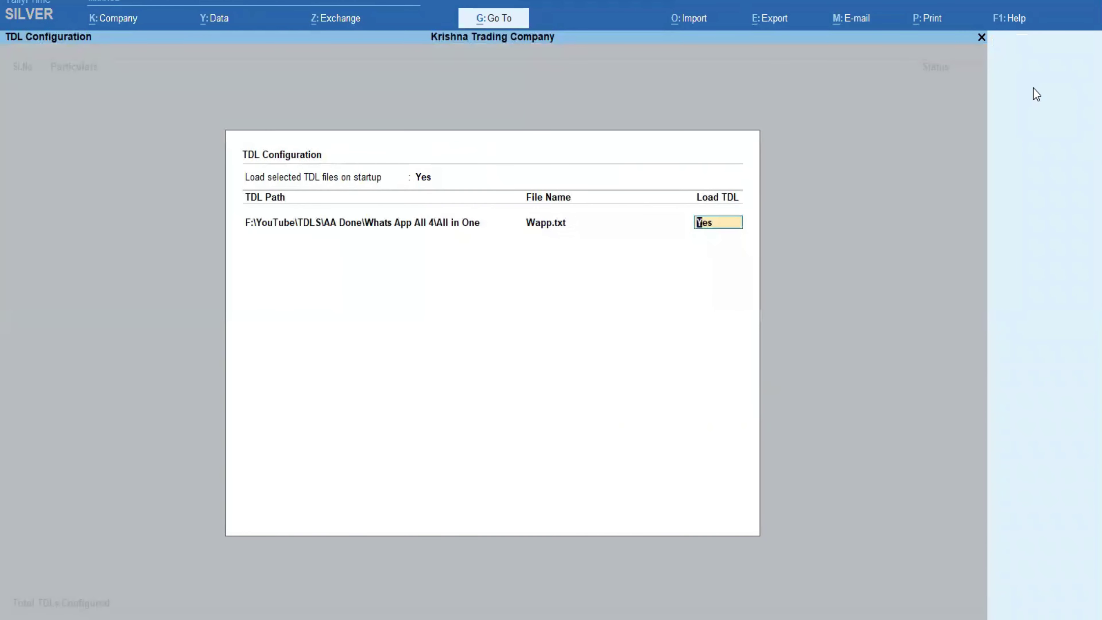
{"action": "key", "text": "Return"}
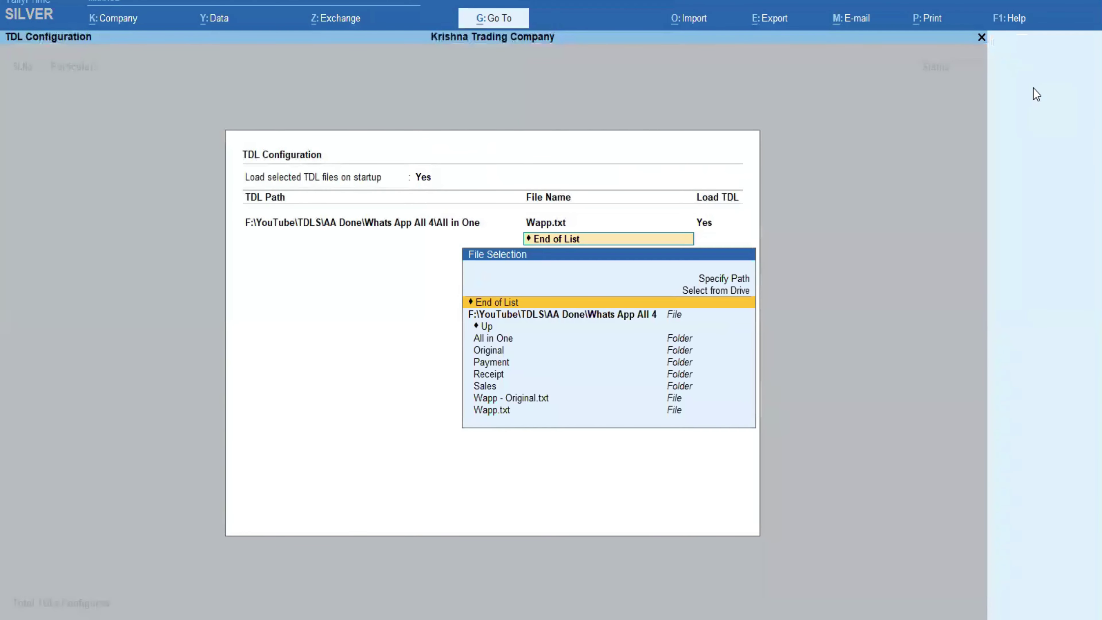
{"action": "key", "text": "Return"}
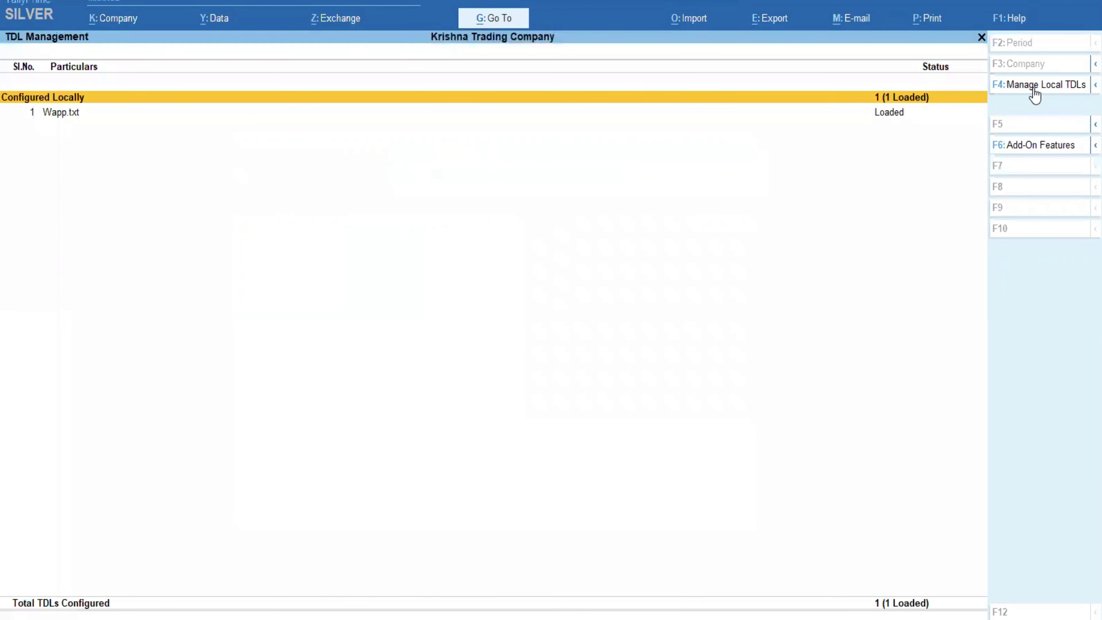
Leave TDL management and open voucher creation from the Gateway of Tally
{"action": "key", "text": "Escape"}
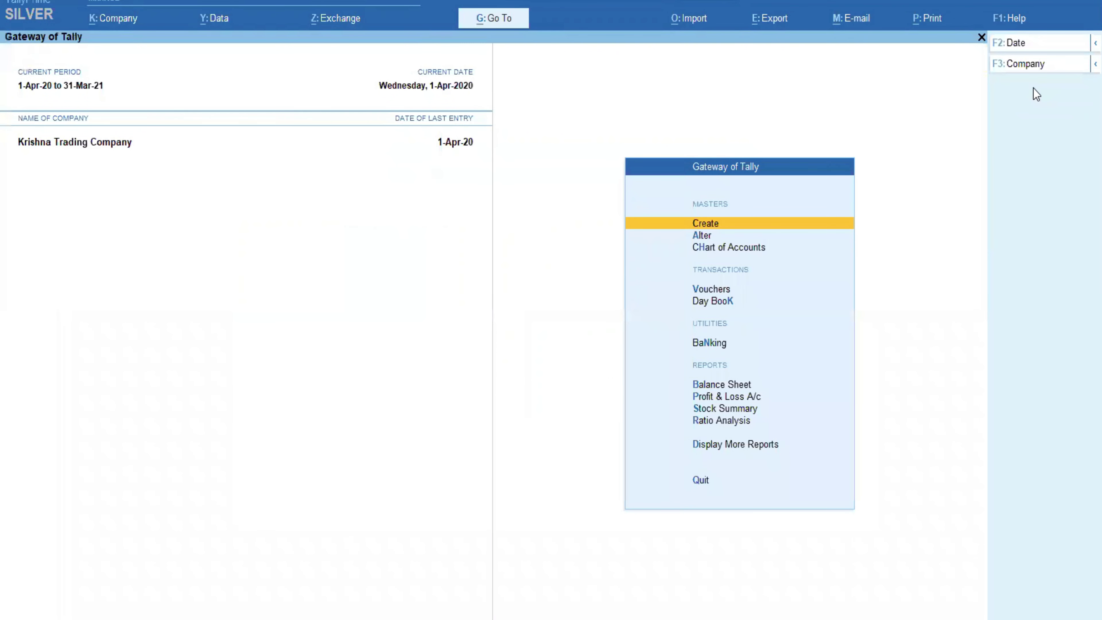
{"action": "key", "text": "Down"}
{"action": "key", "text": "Down"}
{"action": "key", "text": "Down"}
{"action": "key", "text": "Down"}
{"action": "key", "text": "Up"}
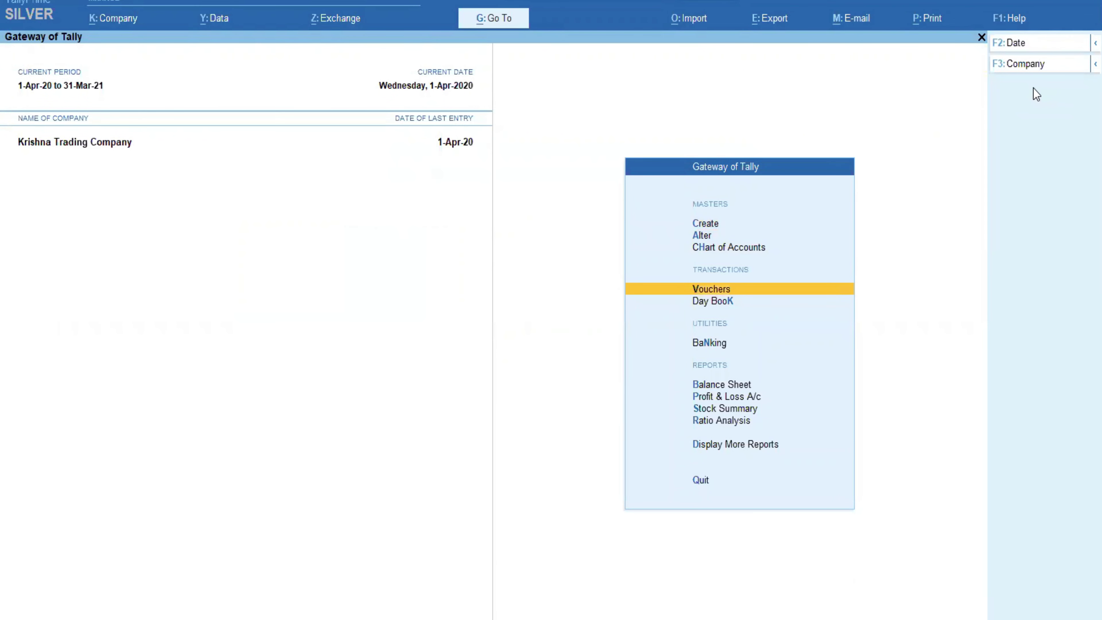
{"action": "key", "text": "Return"}
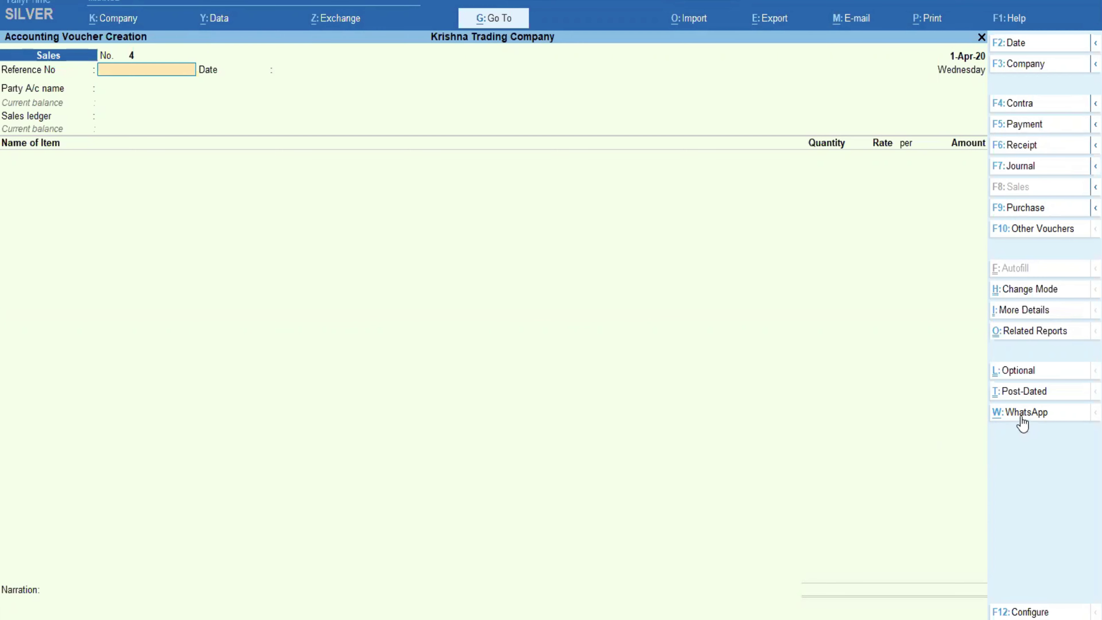
Look for the WhatsApp option in the Purchase, Receipt and Payment voucher types in turn
{"action": "left_click", "coordinate": [1016, 216]}
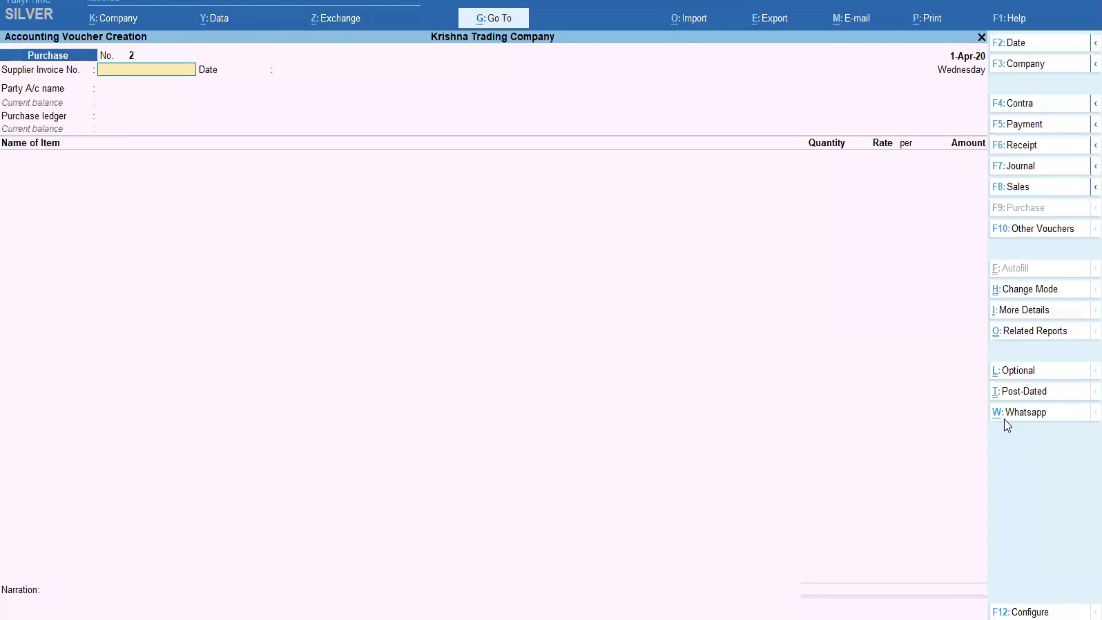
{"action": "left_click", "coordinate": [1018, 146]}
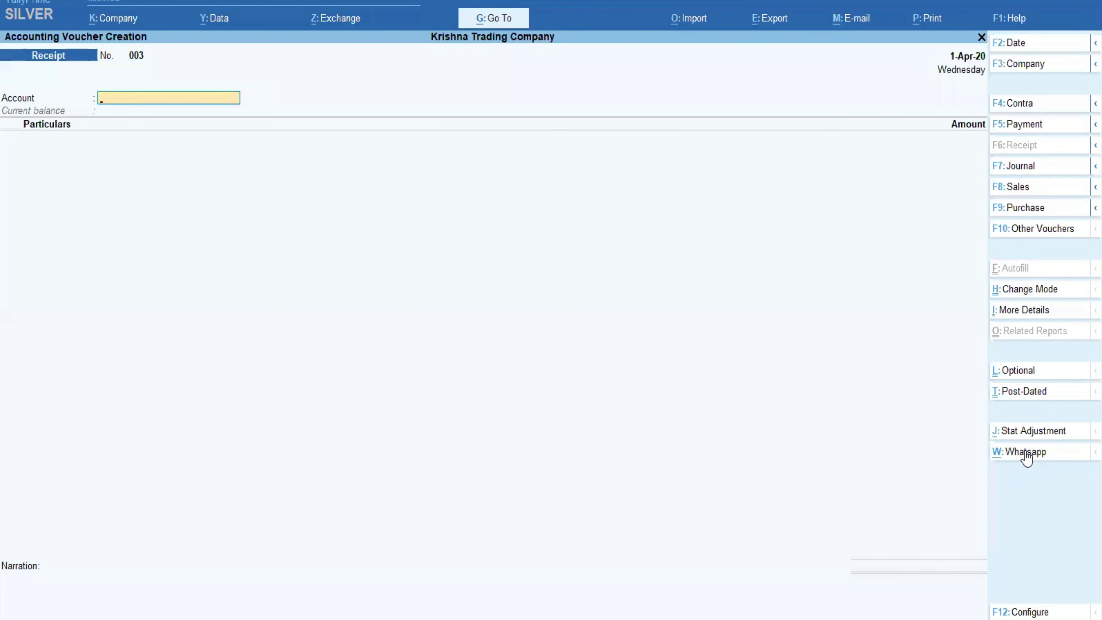
{"action": "left_click", "coordinate": [1017, 130]}
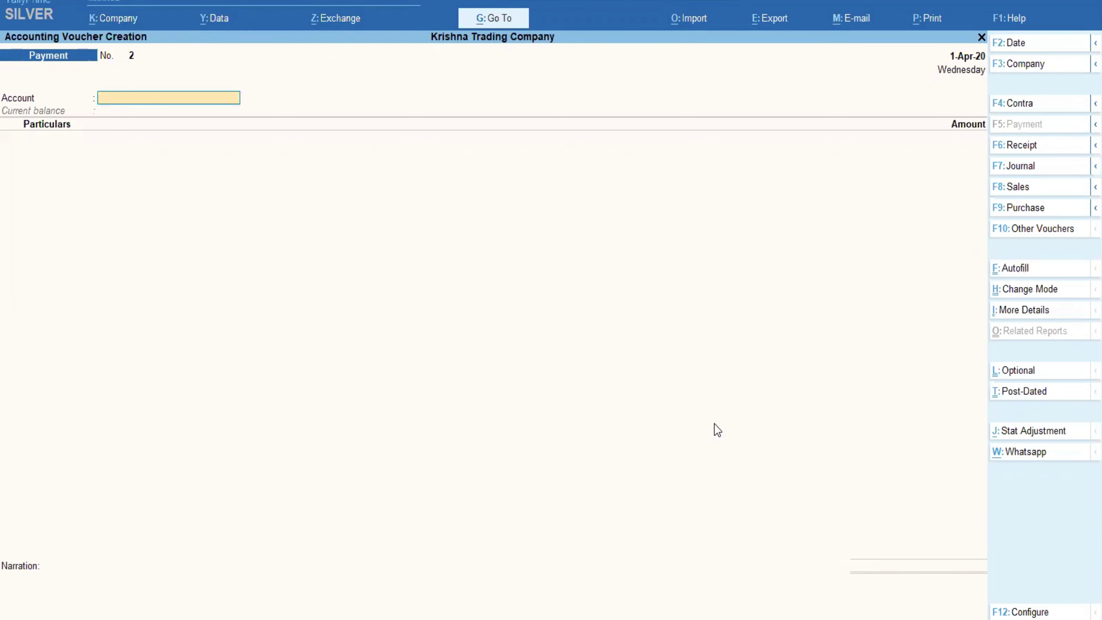
Leave voucher creation and open Payment voucher no. 1 dated 19-Jul-21 from the Day Book
{"action": "key", "text": "Escape"}
{"action": "key", "text": "Down"}
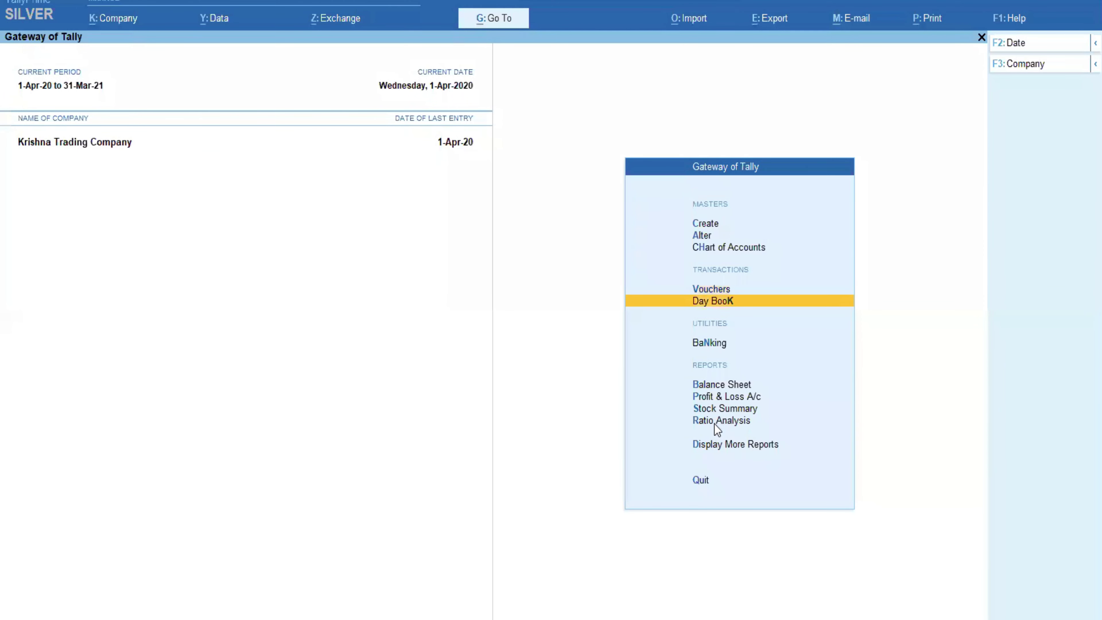
{"action": "key", "text": "Return"}
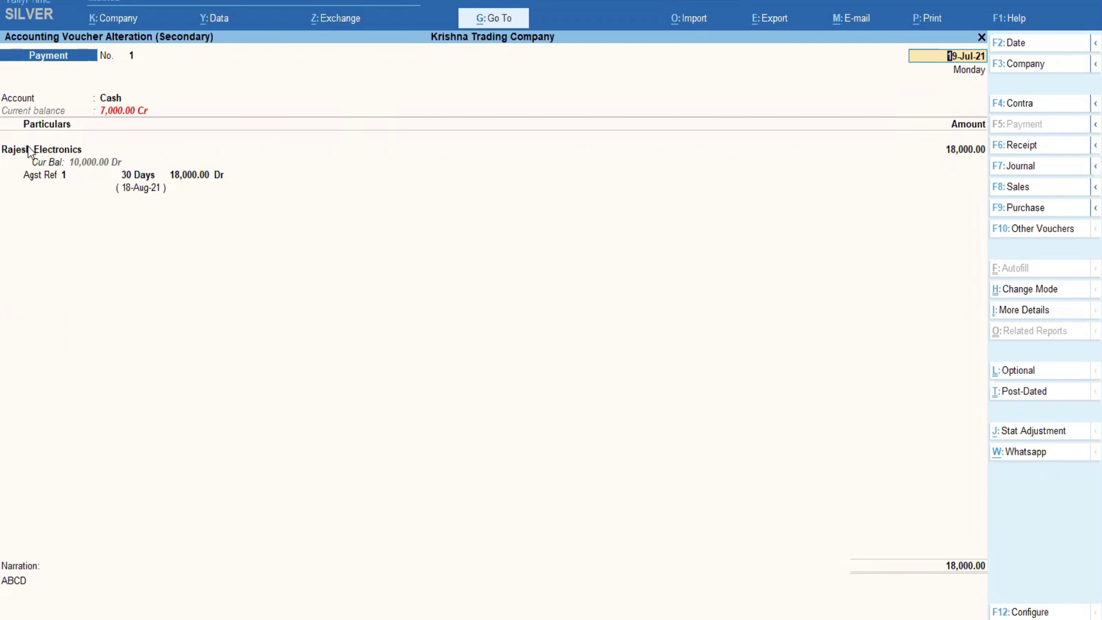
Open the Rajesh Electronics ledger for alteration from the payment voucher
{"action": "left_click", "coordinate": [93, 154]}
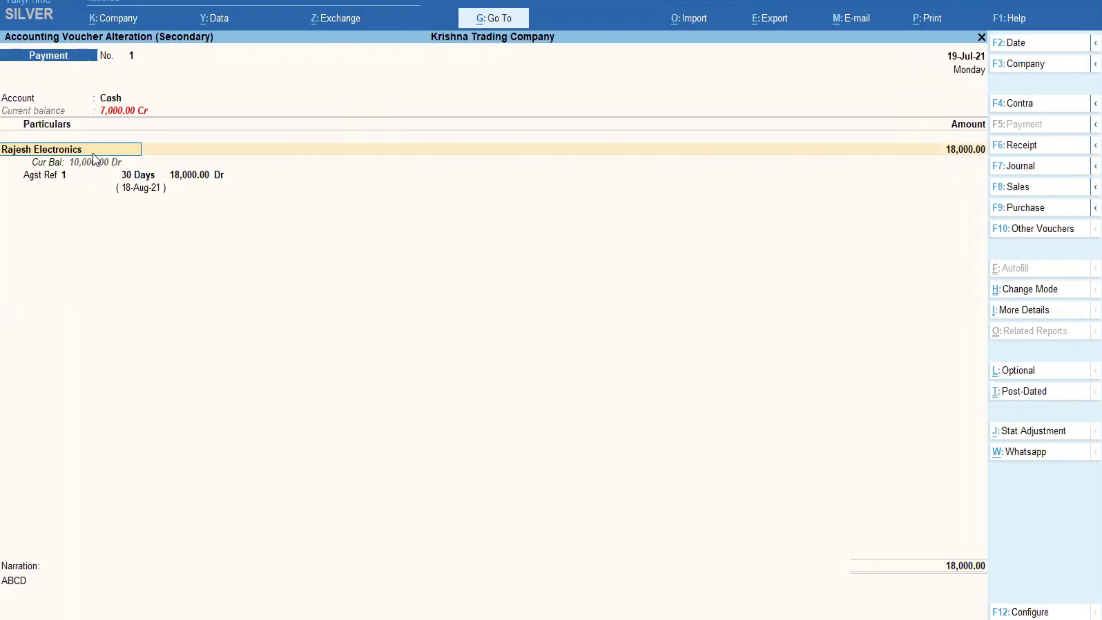
{"action": "key", "text": "ctrl"}
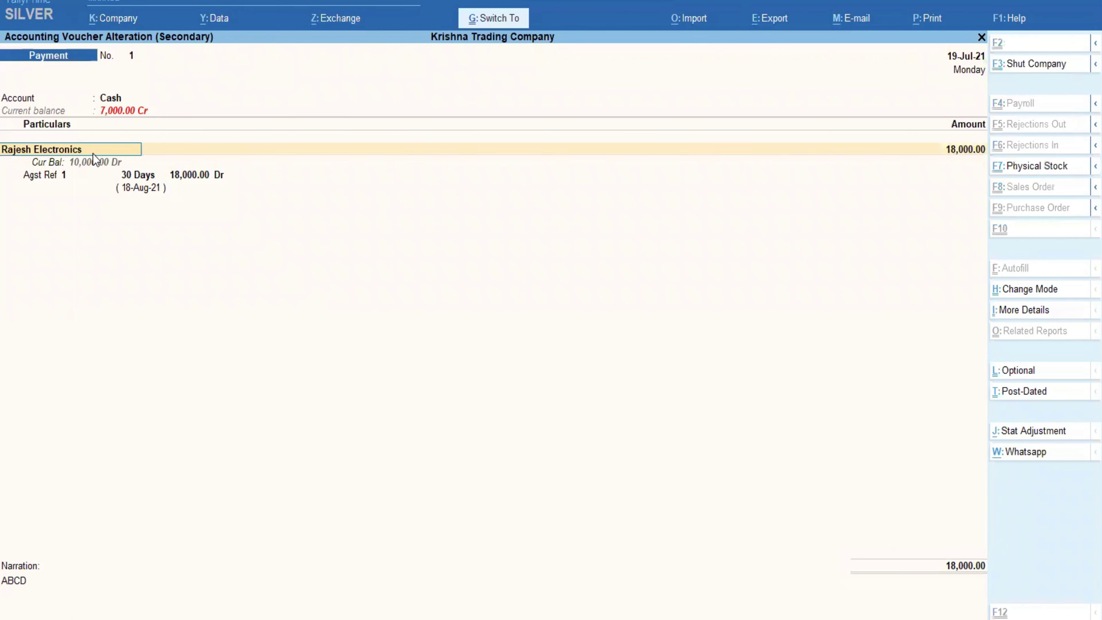
{"action": "key", "text": "ctrl+Return"}
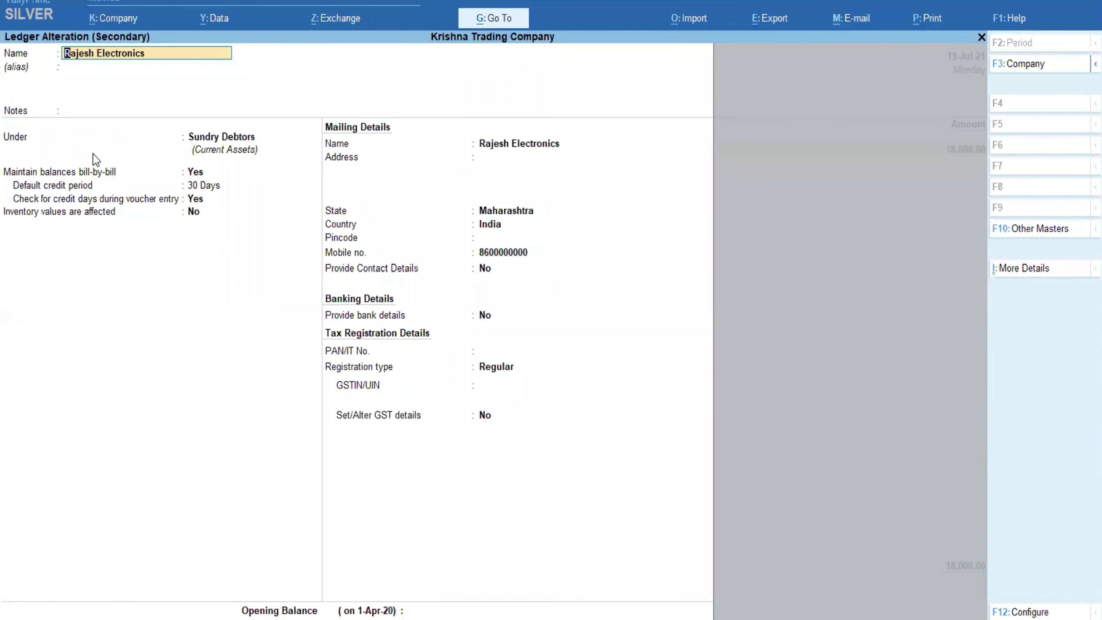
Check the mobile number in the Rajesh Electronics ledger's mailing details and save the ledger
{"action": "key", "text": "Return"}
{"action": "key", "text": "Return"}
{"action": "key", "text": "Return"}
{"action": "key", "text": "Return"}
{"action": "key", "text": "Return"}
{"action": "key", "text": "Return"}
{"action": "key", "text": "Return"}
{"action": "key", "text": "Return"}
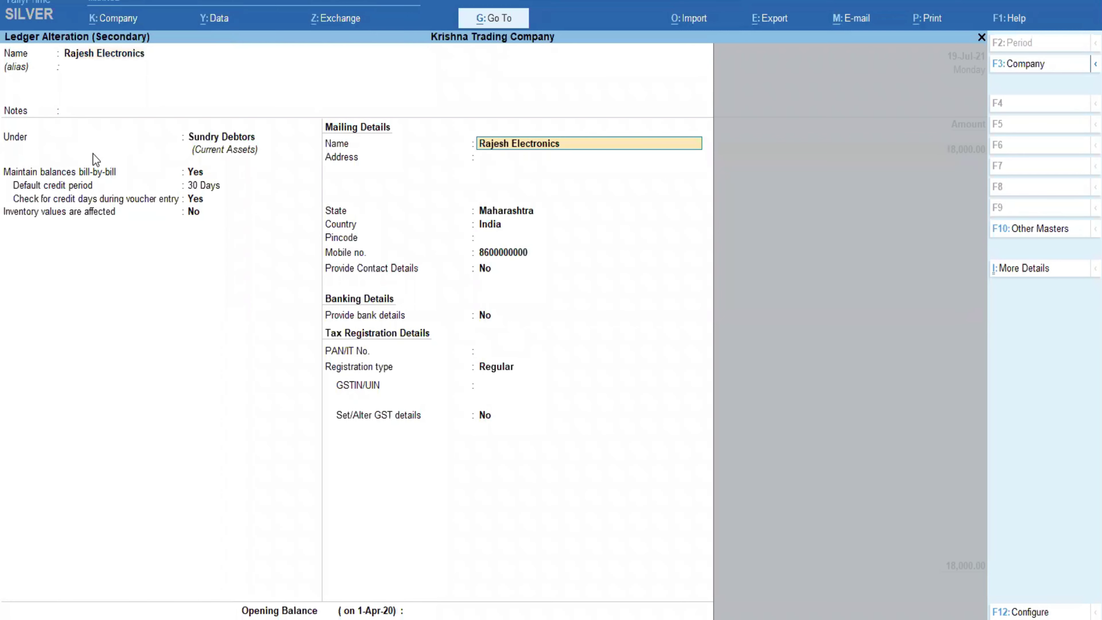
{"action": "key", "text": "Return"}
{"action": "key", "text": "Return"}
{"action": "key", "text": "Return"}
{"action": "key", "text": "Return"}
{"action": "key", "text": "Return"}
{"action": "key", "text": "Return"}
{"action": "key", "text": "BackSpace"}
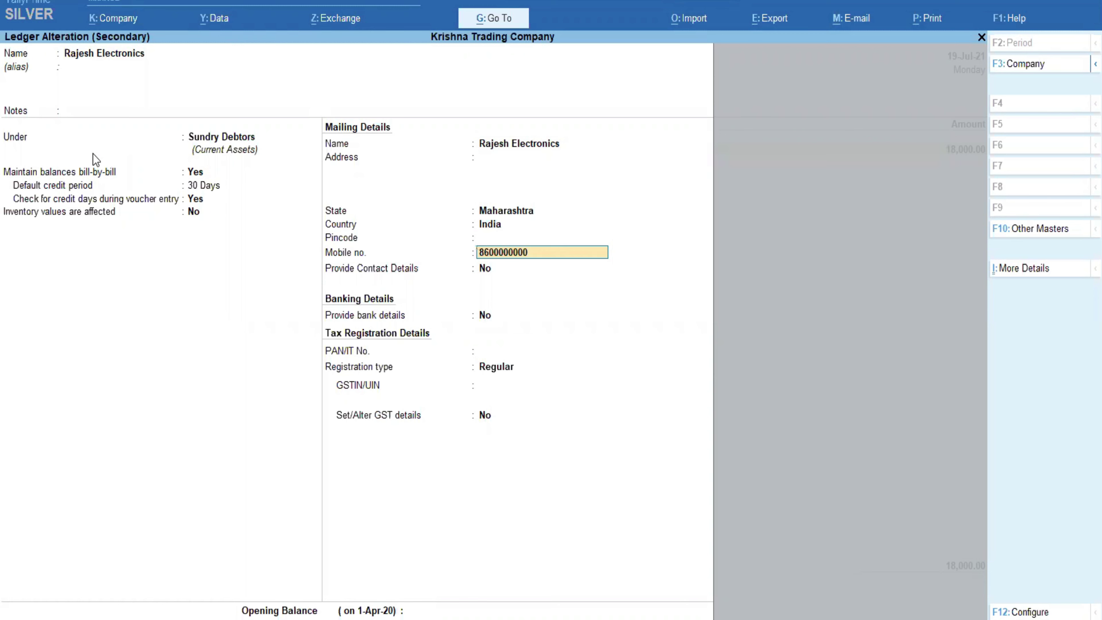
{"action": "key", "text": "Return"}
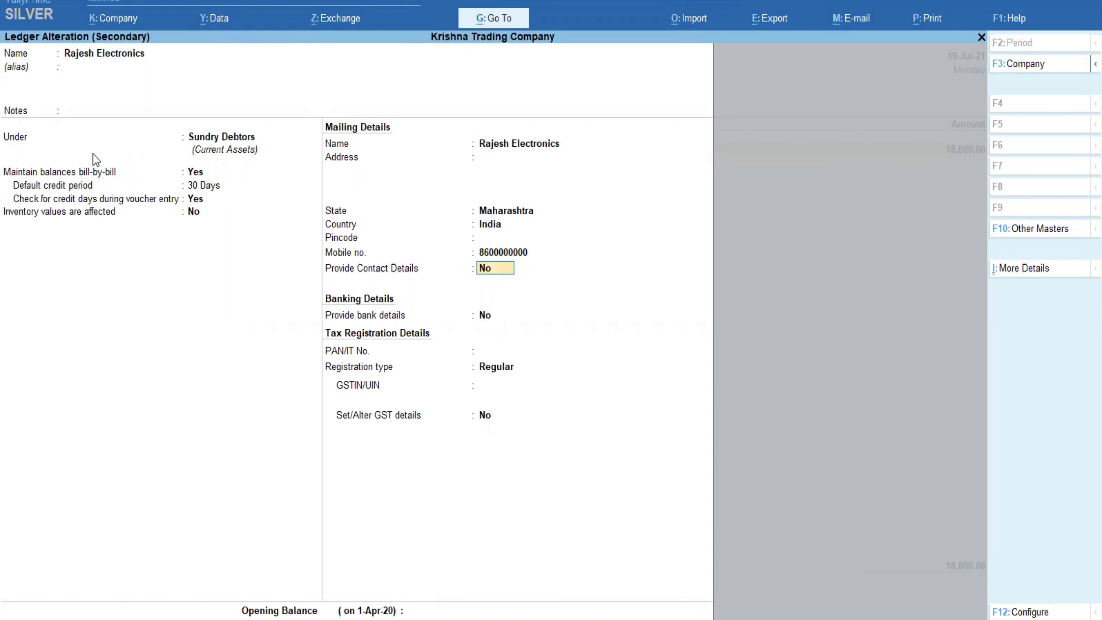
{"action": "key", "text": "alt"}
{"action": "key", "text": "Up"}
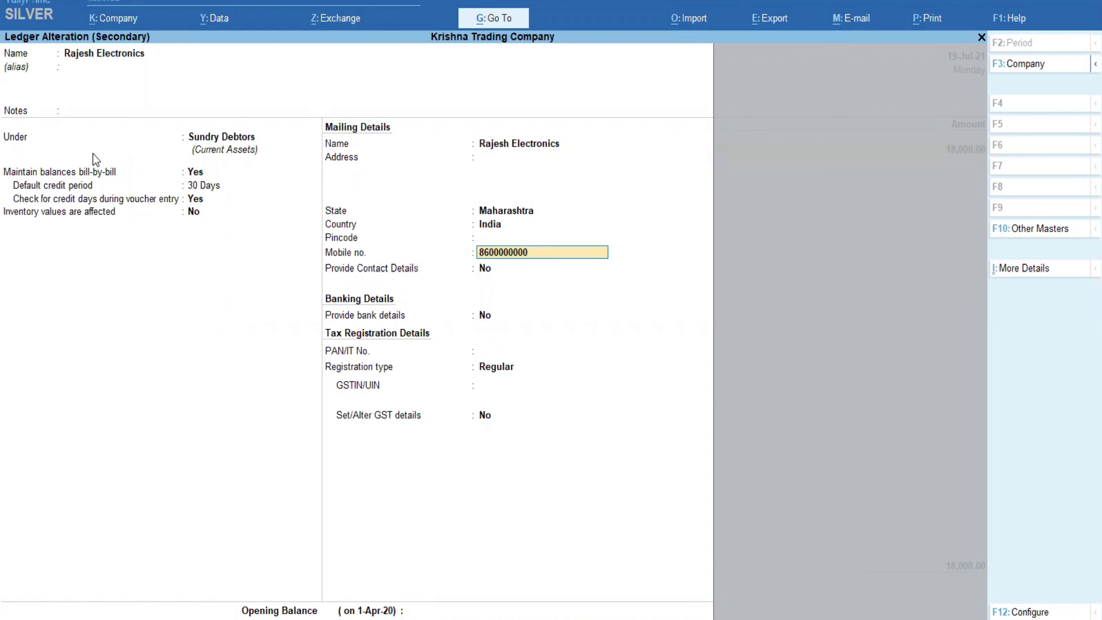
{"action": "key", "text": "Return"}
{"action": "key", "text": "ctrl+a"}
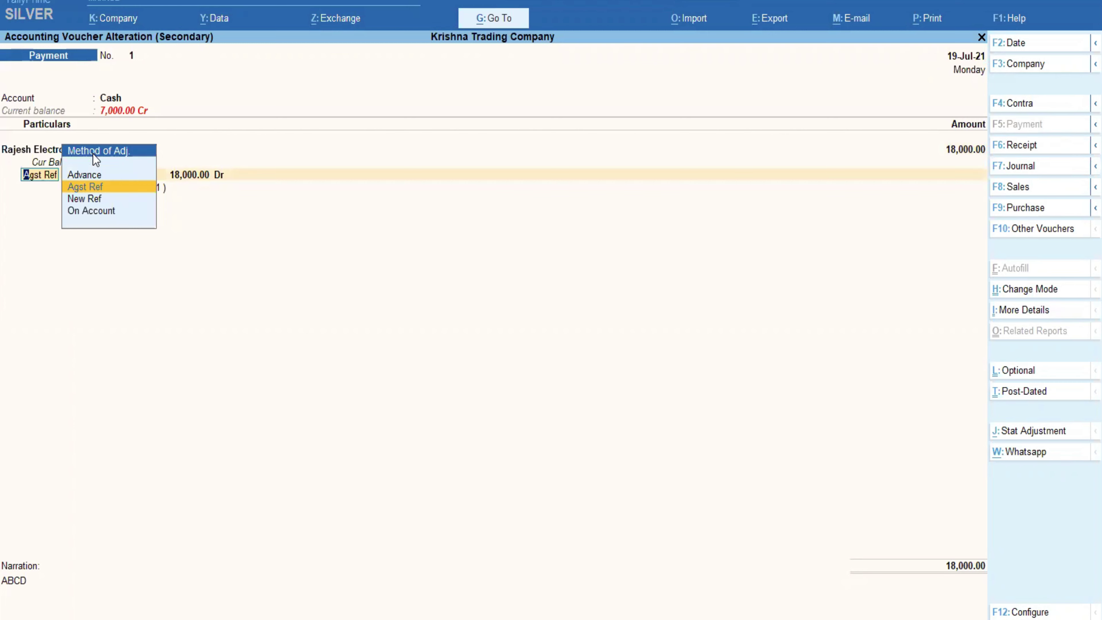
Accept the bill reference details and send the payment voucher's message through WhatsApp
{"action": "key", "text": "Return"}
{"action": "key", "text": "Return"}
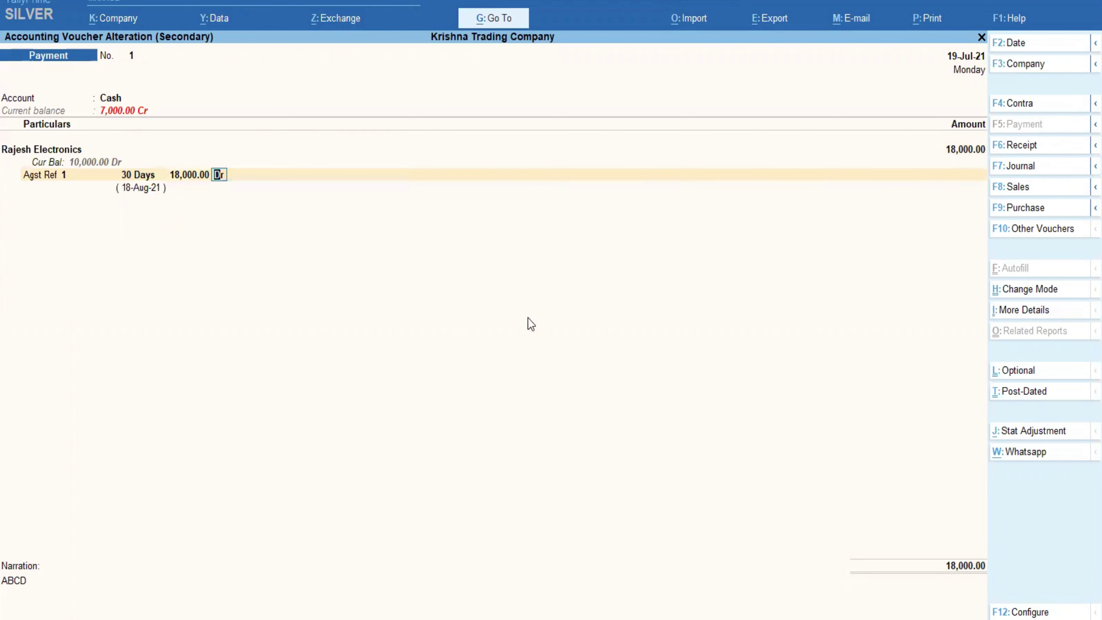
{"action": "left_click", "coordinate": [1025, 455]}
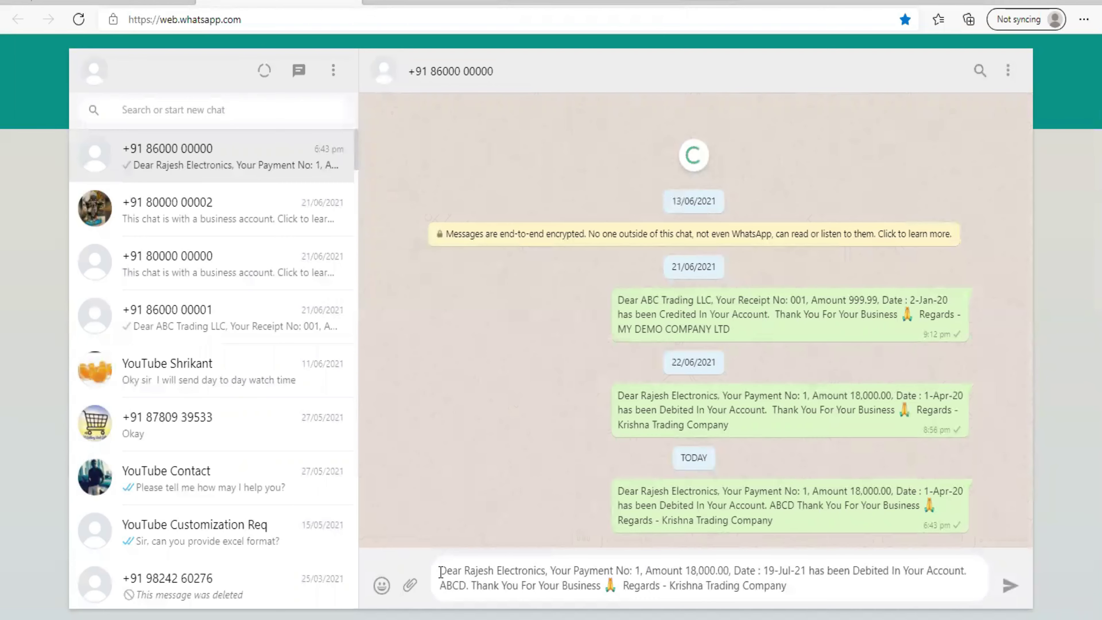
Check the party name, payment number, amount and date in the drafted WhatsApp message
{"action": "left_click_drag", "start_coordinate": [551, 572], "coordinate": [440, 571]}
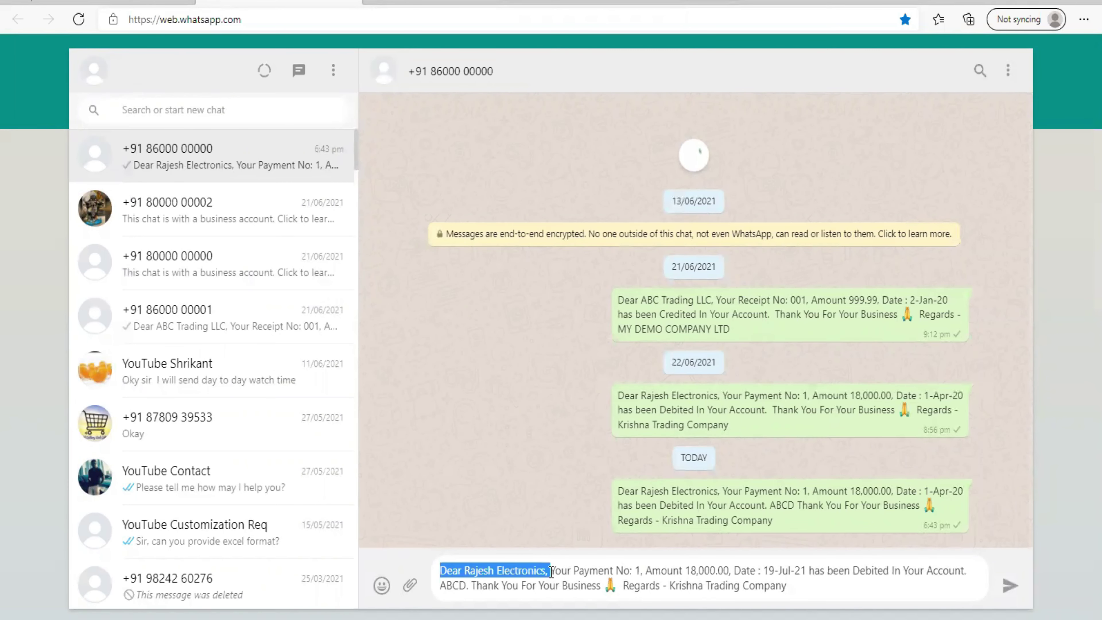
{"action": "left_click_drag", "start_coordinate": [548, 571], "coordinate": [616, 574]}
{"action": "double_click", "coordinate": [636, 571]}
{"action": "left_click_drag", "start_coordinate": [651, 571], "coordinate": [730, 566]}
{"action": "left_click_drag", "start_coordinate": [706, 566], "coordinate": [734, 570]}
{"action": "left_click", "coordinate": [734, 570]}
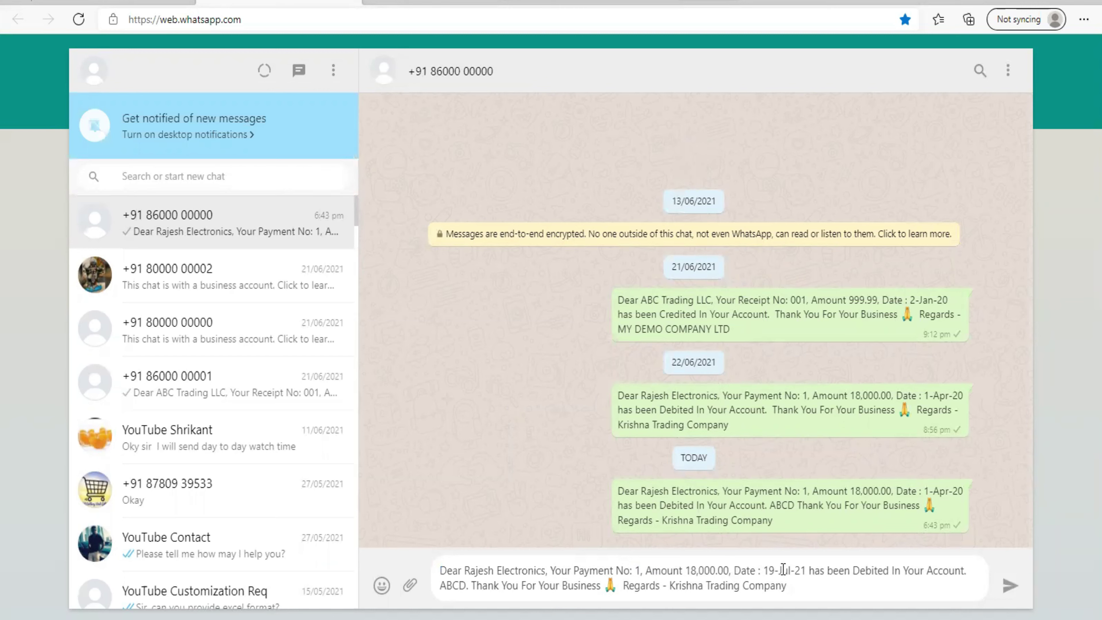
Check the date, debit wording, narration text, thank-you line and company name in the drafted payment message
{"action": "left_click", "coordinate": [806, 569], "text": "shift"}
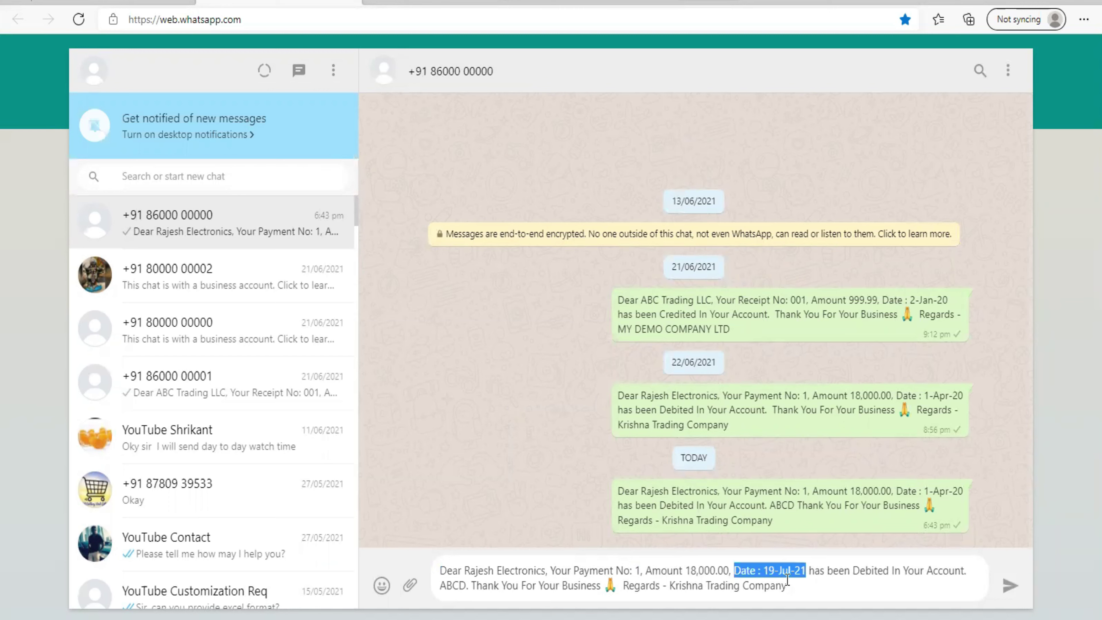
{"action": "left_click", "coordinate": [812, 573]}
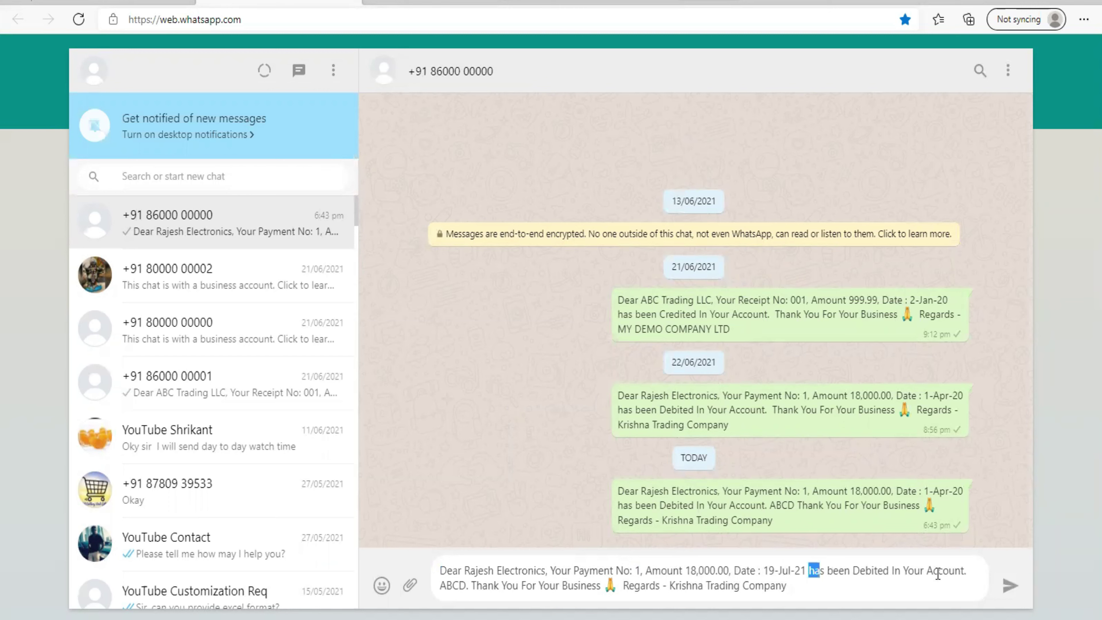
{"action": "left_click", "coordinate": [966, 573], "text": "shift"}
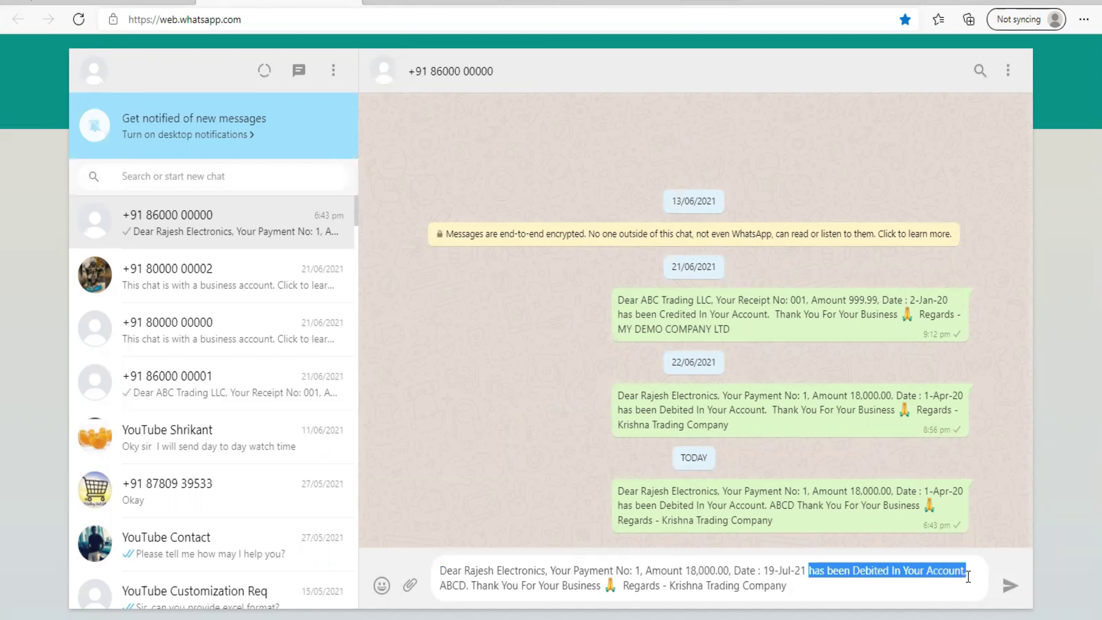
{"action": "left_click", "coordinate": [861, 574]}
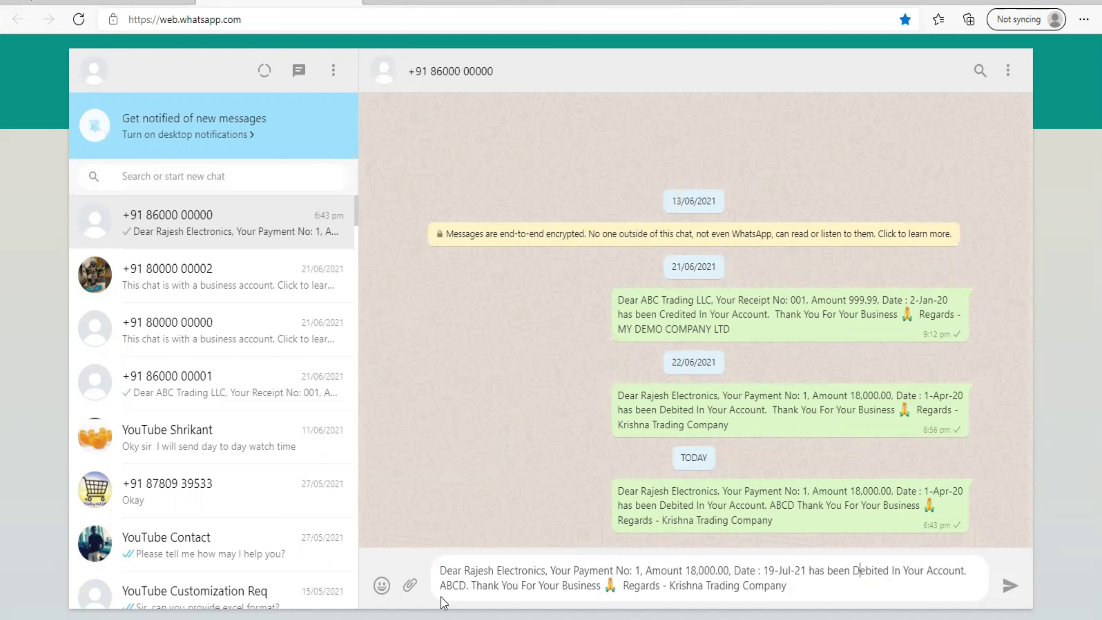
{"action": "double_click", "coordinate": [460, 586]}
{"action": "left_click_drag", "start_coordinate": [472, 590], "coordinate": [601, 589]}
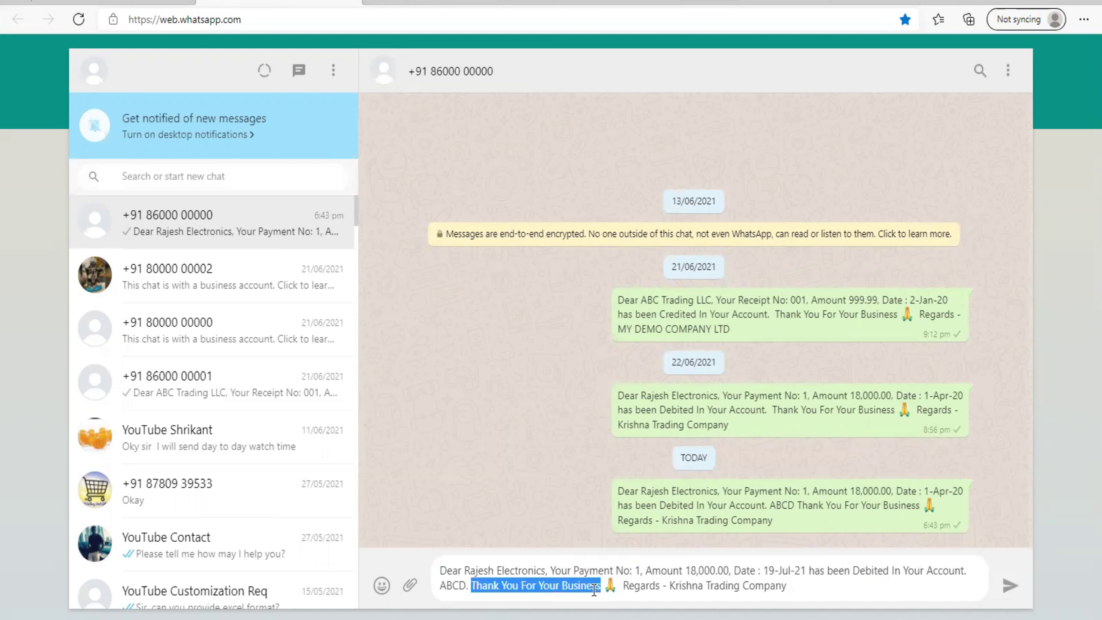
{"action": "left_click", "coordinate": [586, 592]}
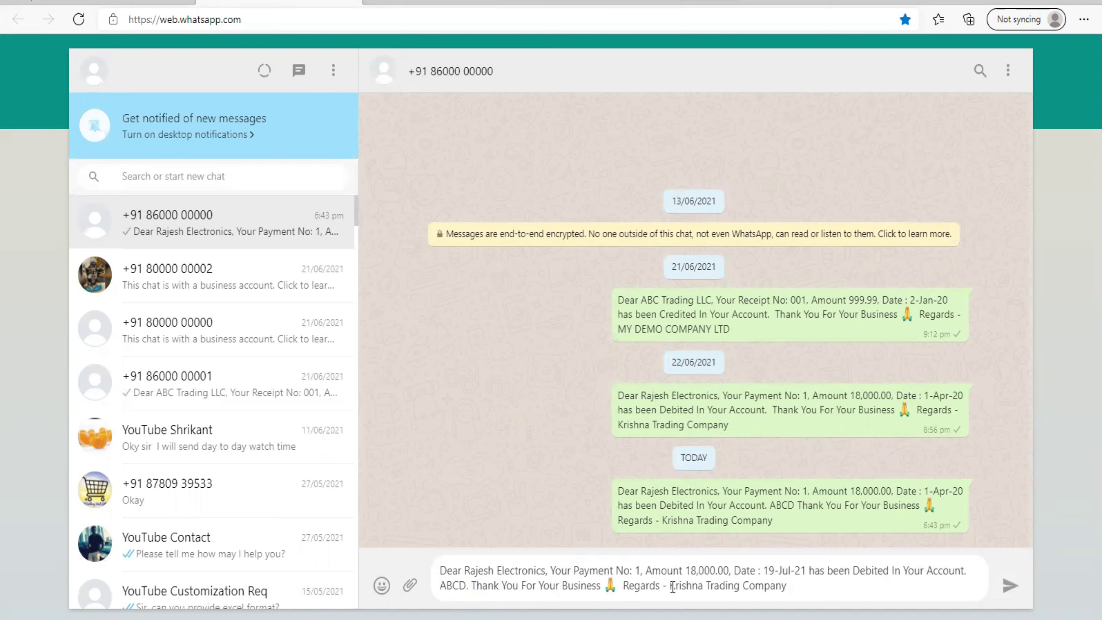
{"action": "left_click_drag", "start_coordinate": [683, 586], "coordinate": [623, 586]}
{"action": "left_click", "coordinate": [787, 586], "text": "shift"}
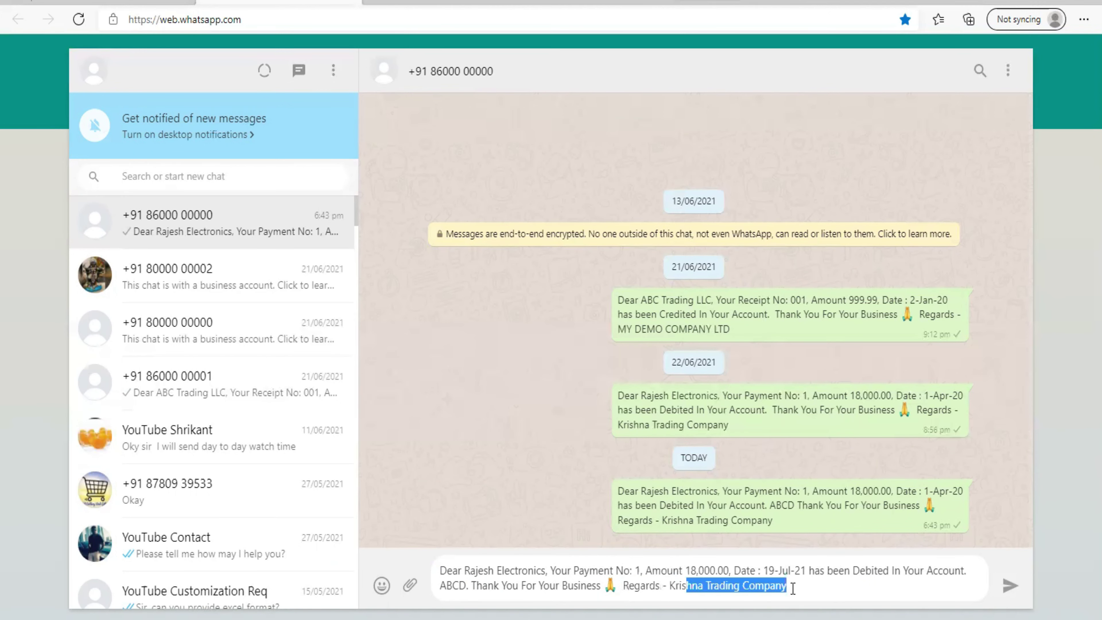
{"action": "left_click", "coordinate": [800, 586]}
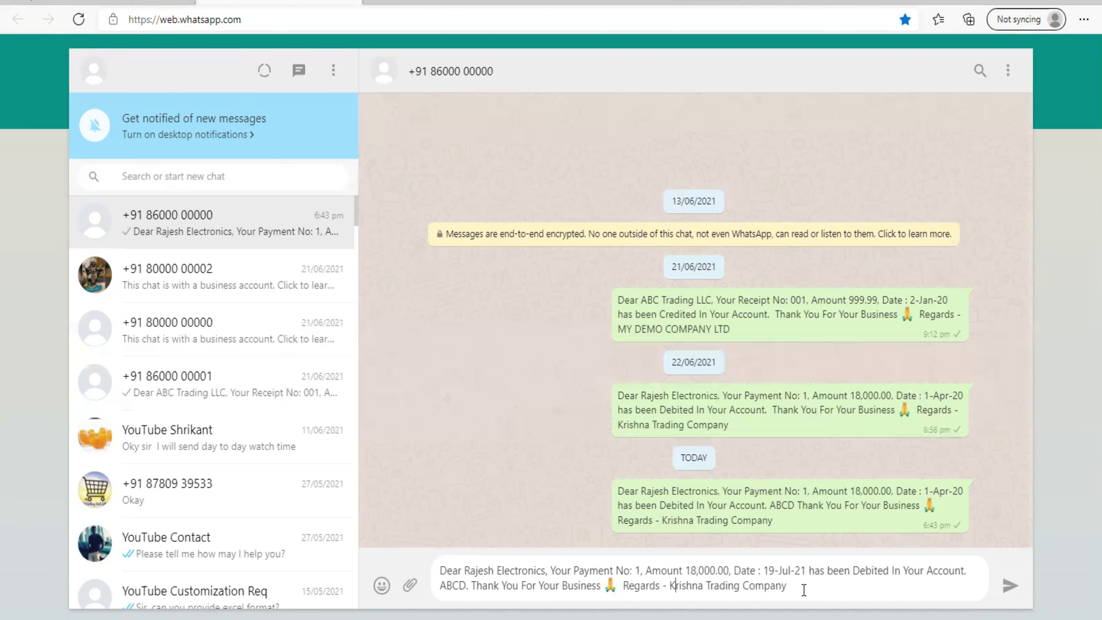
{"action": "left_click", "coordinate": [796, 586], "text": "shift"}
{"action": "left_click", "coordinate": [513, 598]}
Switch to TallyPrime and accept the Rajesh Electronics payment voucher to return to the Day Book
{"action": "key", "text": "alt+Tab"}
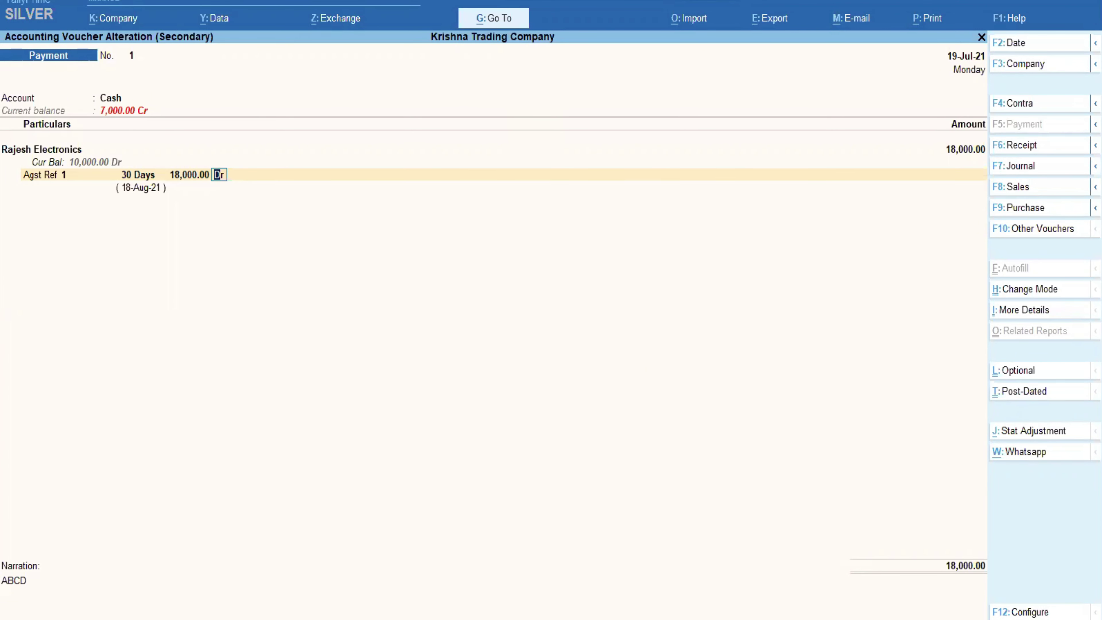
{"action": "mouse_move", "coordinate": [369, 502]}
{"action": "key", "text": "ctrl+a"}
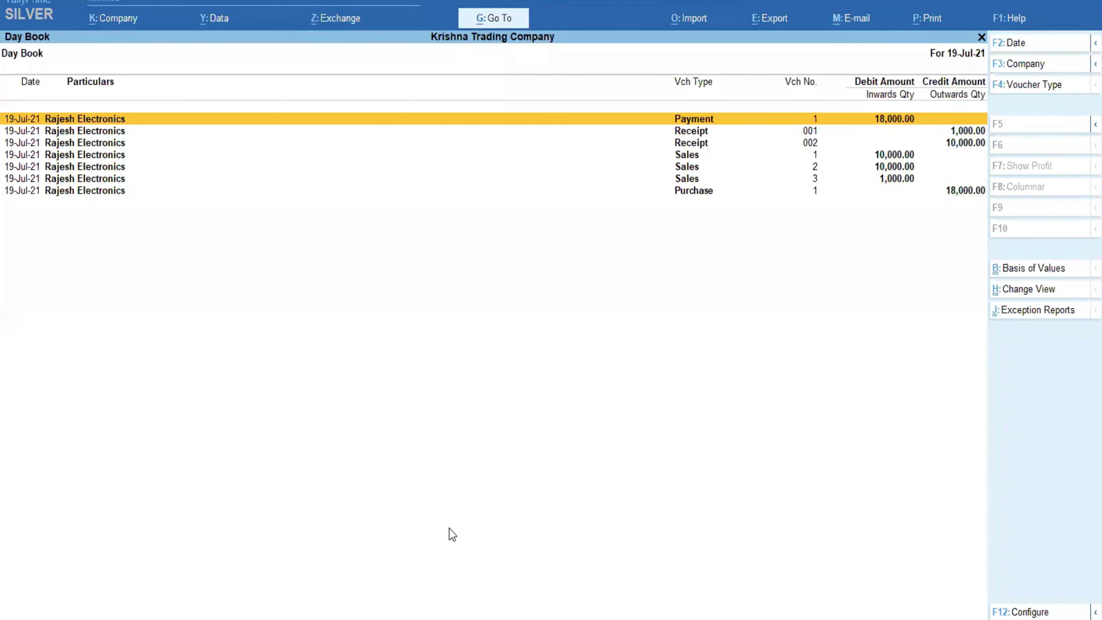
Open receipt voucher 001 from the Day Book and generate its WhatsApp message
{"action": "key", "text": "Down"}
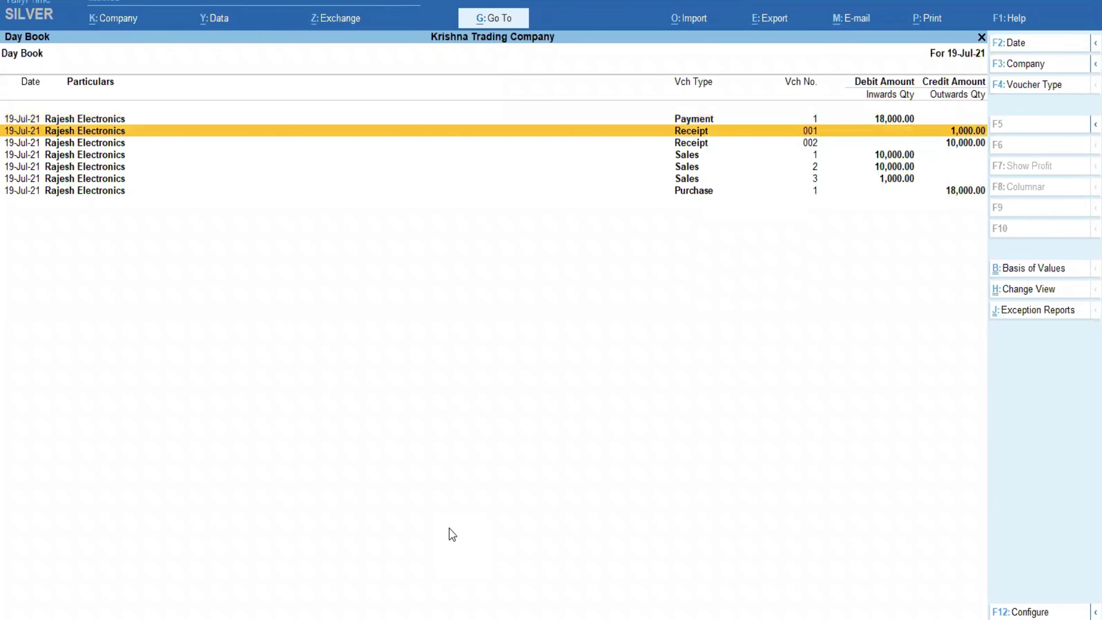
{"action": "key", "text": "Return"}
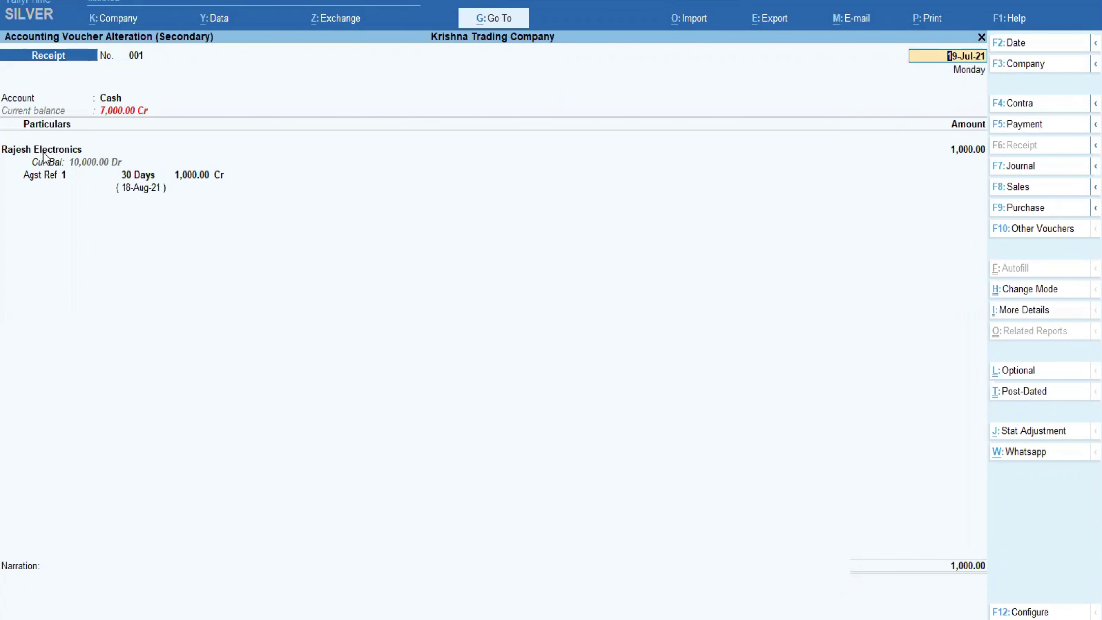
{"action": "left_click", "coordinate": [1020, 455]}
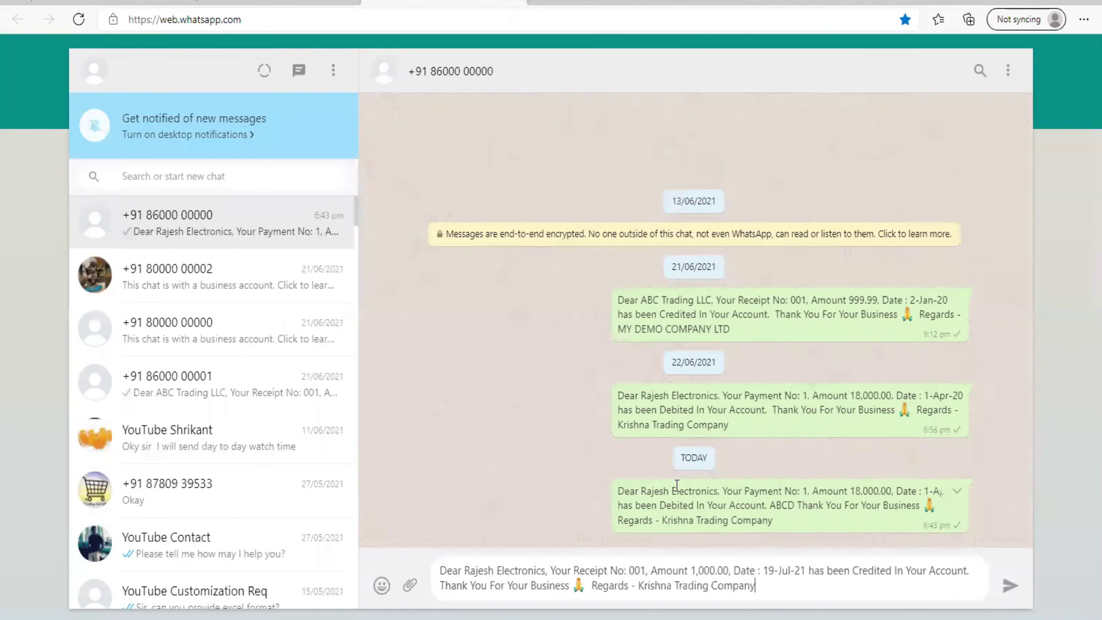
Compare the receipt draft's number, amount, date and credit wording with the previously sent payment message
{"action": "left_click_drag", "start_coordinate": [677, 490], "coordinate": [800, 490]}
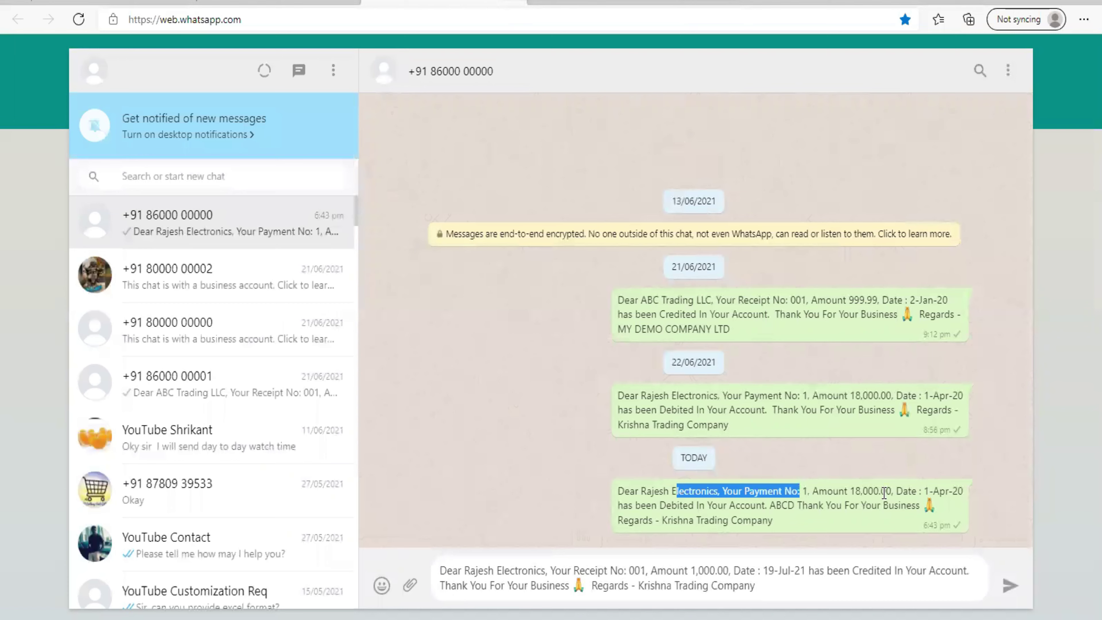
{"action": "left_click_drag", "start_coordinate": [906, 489], "coordinate": [904, 491]}
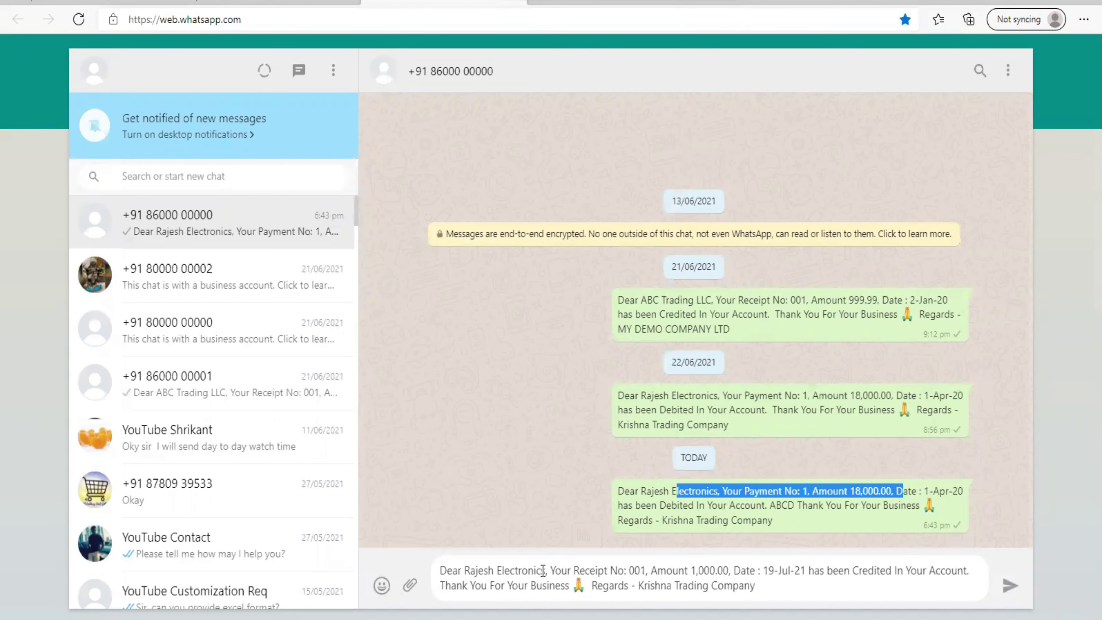
{"action": "left_click_drag", "start_coordinate": [550, 571], "coordinate": [556, 571]}
{"action": "left_click_drag", "start_coordinate": [708, 563], "coordinate": [809, 571]}
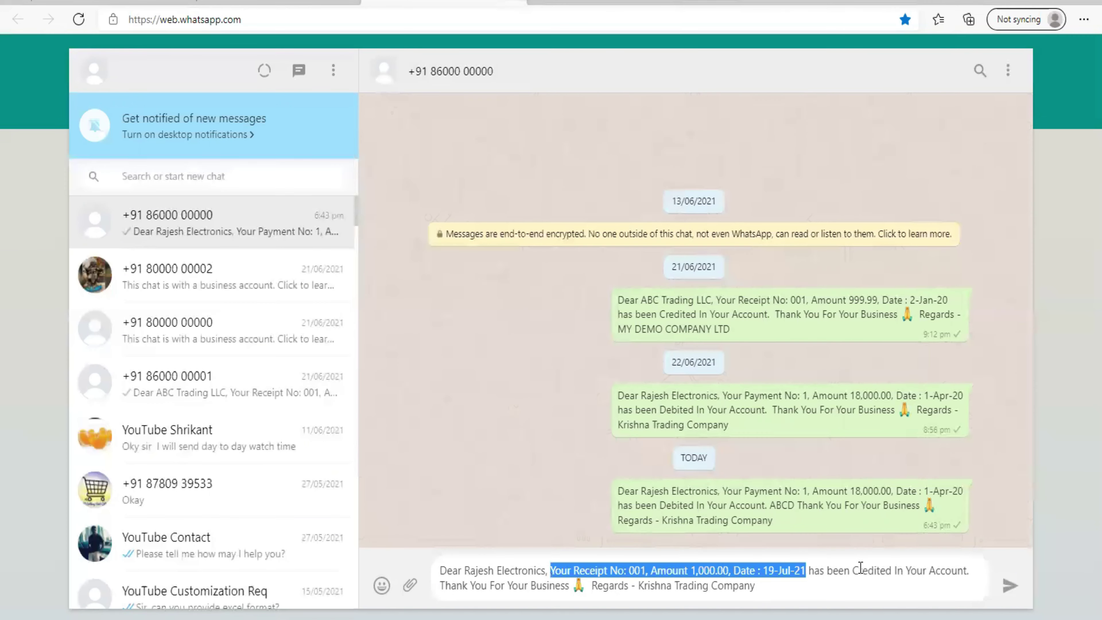
{"action": "left_click", "coordinate": [865, 573]}
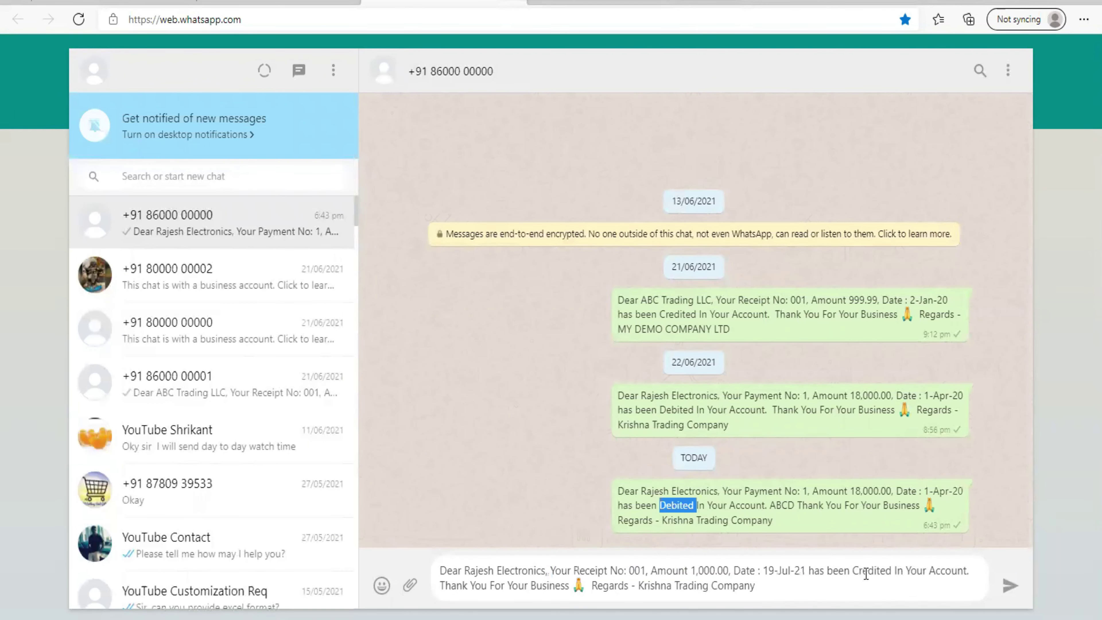
{"action": "double_click", "coordinate": [866, 573]}
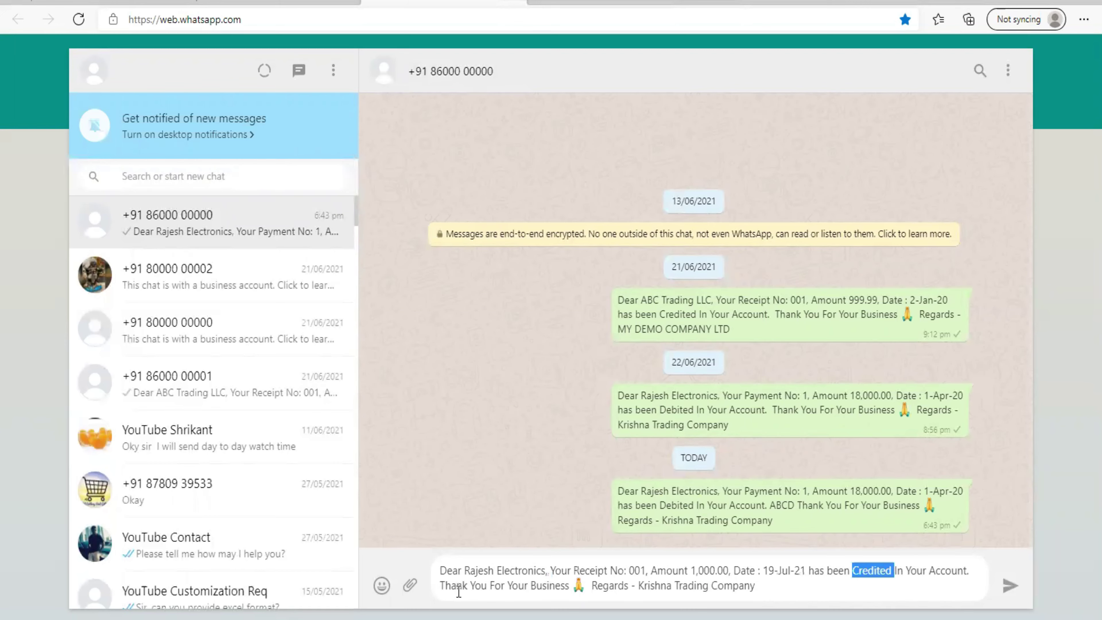
Check the thank-you line and the company name at the end of the drafted receipt message
{"action": "left_click_drag", "start_coordinate": [456, 585], "coordinate": [569, 595]}
{"action": "key", "text": "shift+Up"}
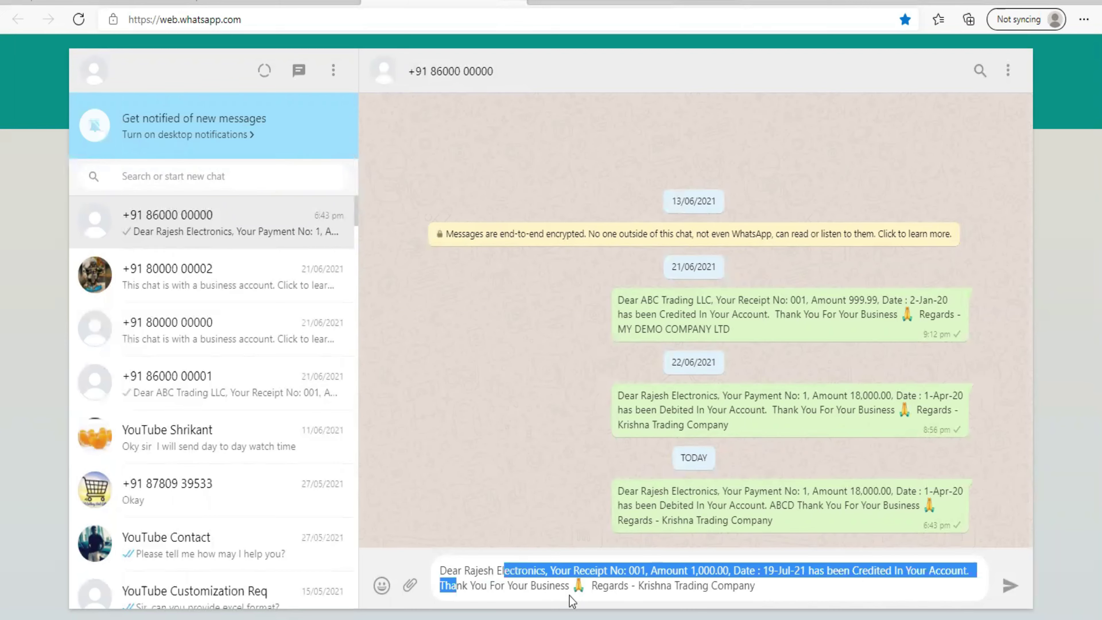
{"action": "left_click", "coordinate": [578, 589], "text": "shift"}
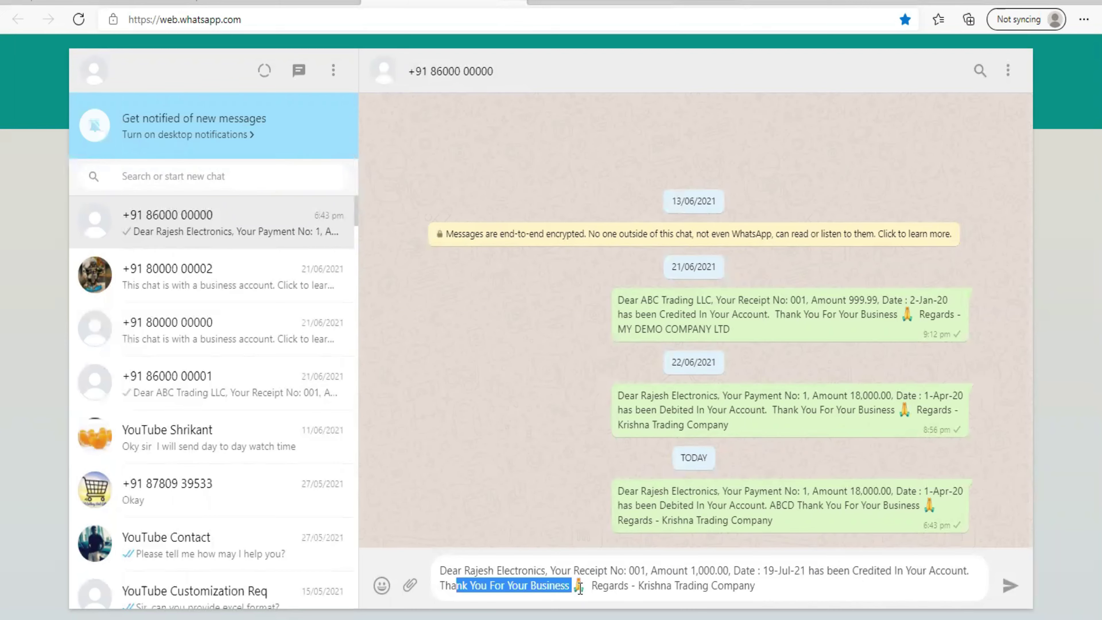
{"action": "left_click", "coordinate": [527, 582]}
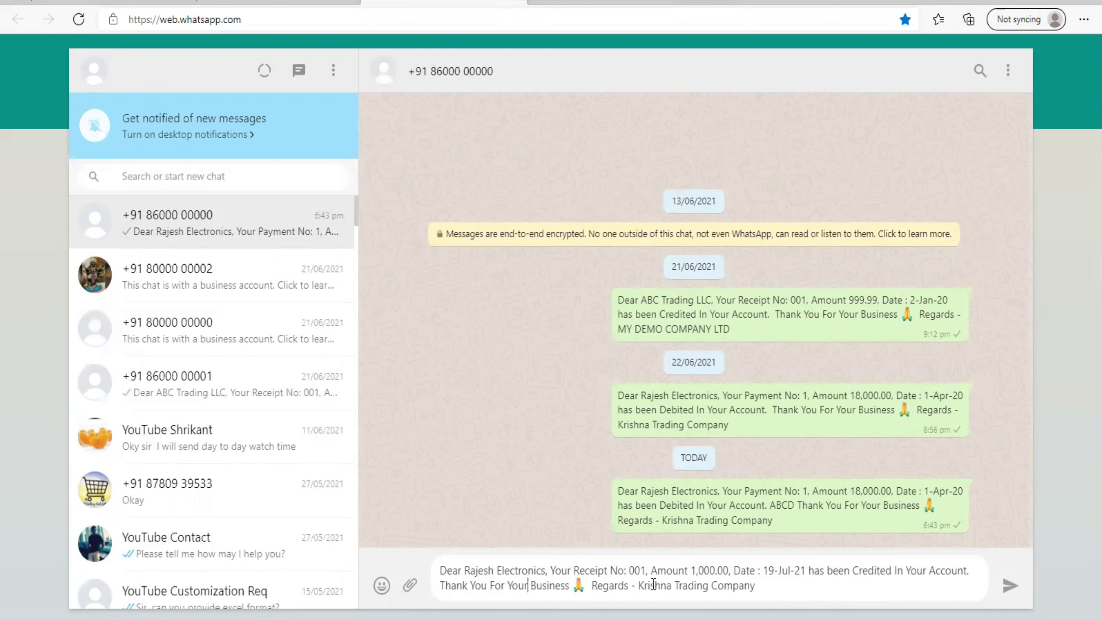
{"action": "left_click_drag", "start_coordinate": [597, 585], "coordinate": [729, 572]}
{"action": "left_click", "coordinate": [770, 590], "text": "shift"}
{"action": "left_click", "coordinate": [769, 590]}
Switch to TallyPrime, leave the receipt, and generate the WhatsApp message for purchase voucher 1 from the Day Book
{"action": "key", "text": "alt+Tab"}
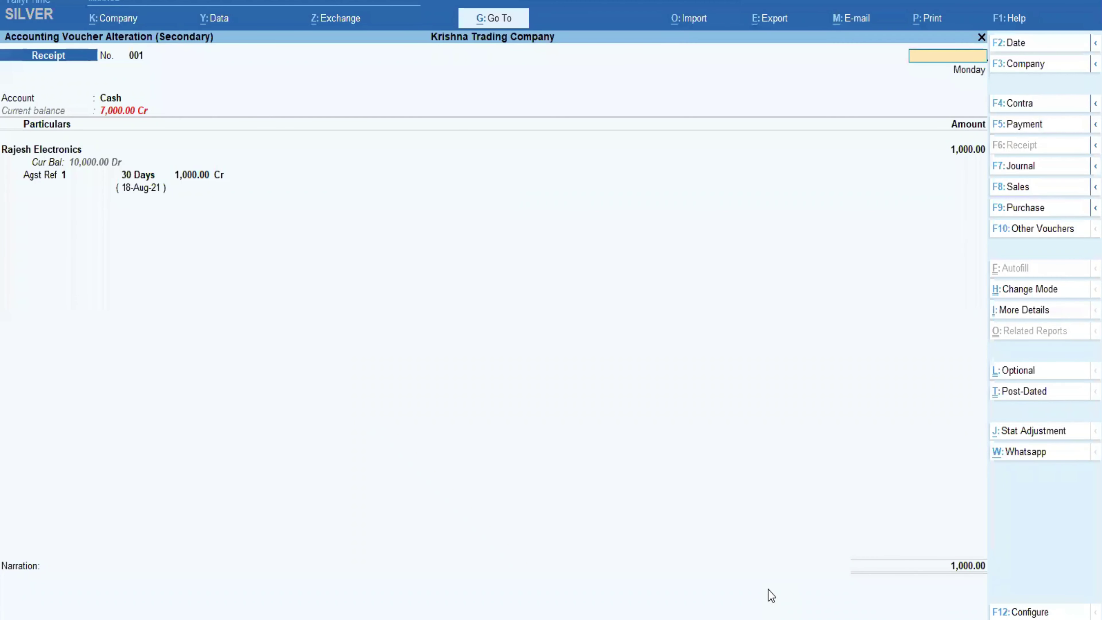
{"action": "key", "text": "Escape"}
{"action": "key", "text": "Down"}
{"action": "key", "text": "Down"}
{"action": "key", "text": "Down"}
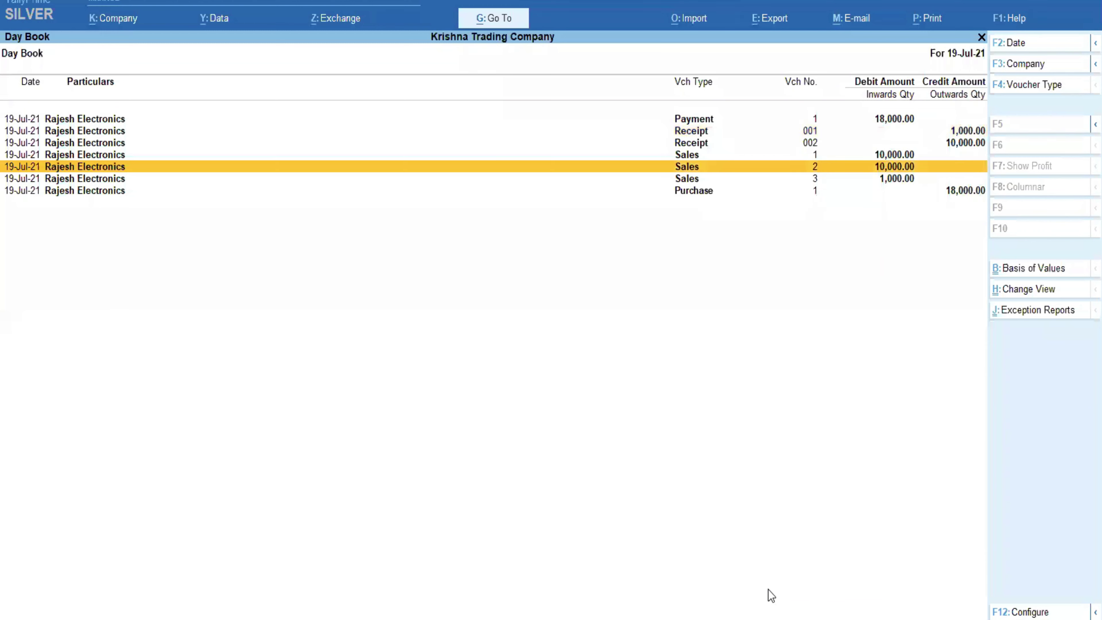
{"action": "key", "text": "Up"}
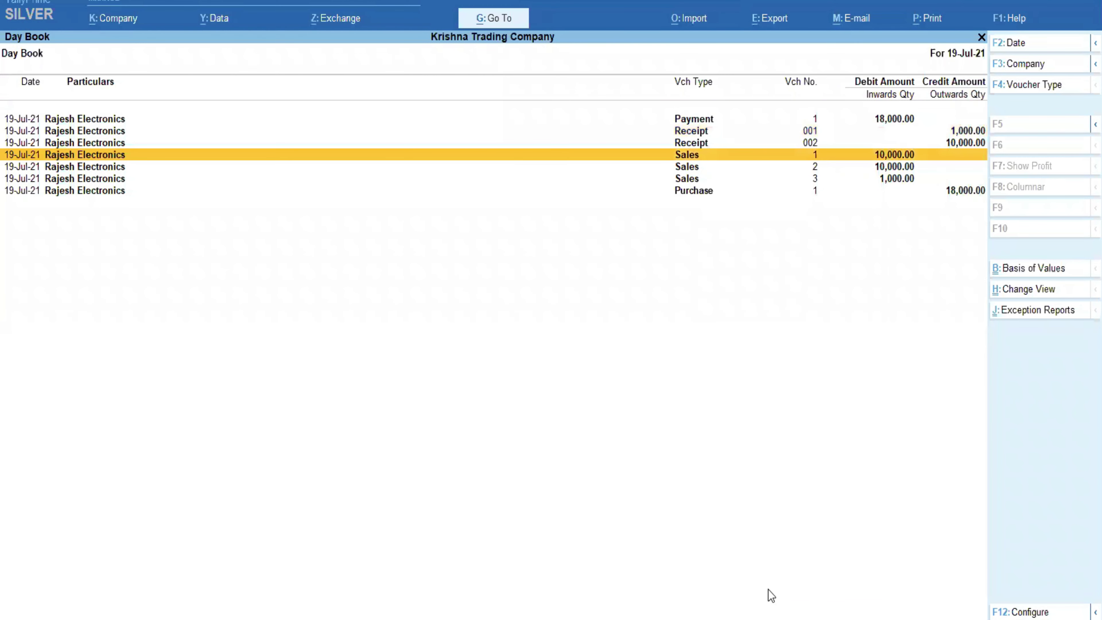
{"action": "key", "text": "Down"}
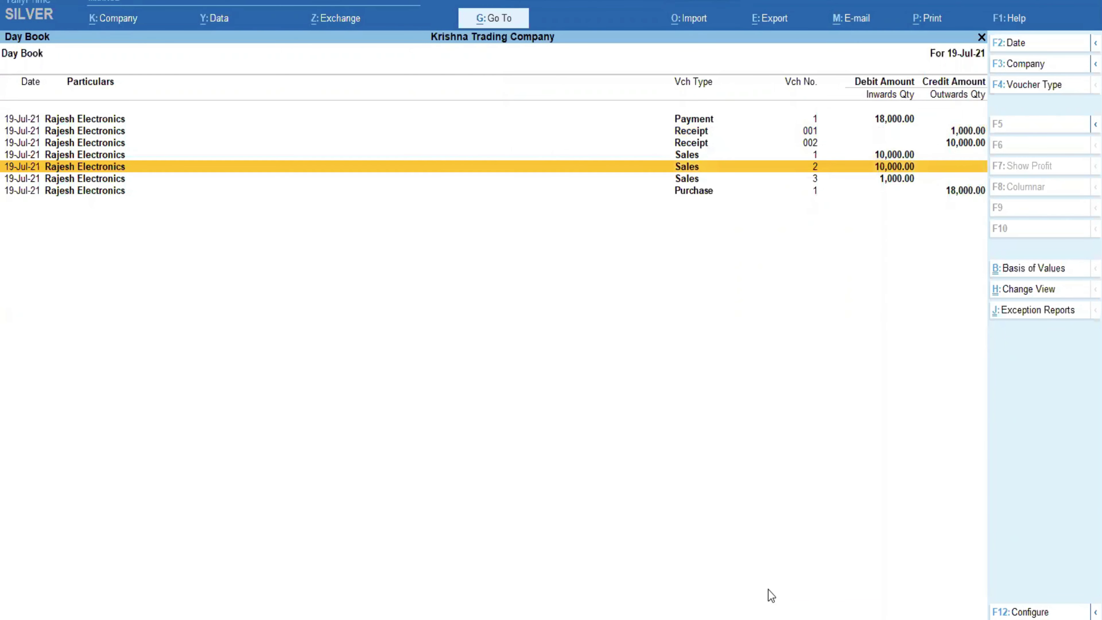
{"action": "key", "text": "Down"}
{"action": "key", "text": "Down"}
{"action": "key", "text": "Return"}
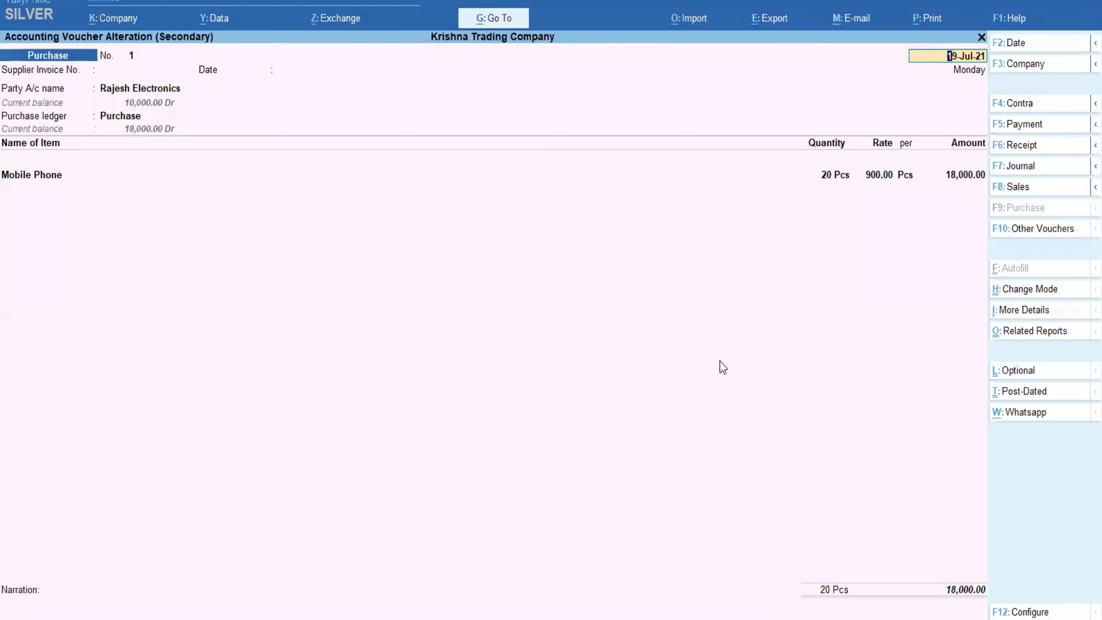
{"action": "left_click", "coordinate": [1031, 415]}
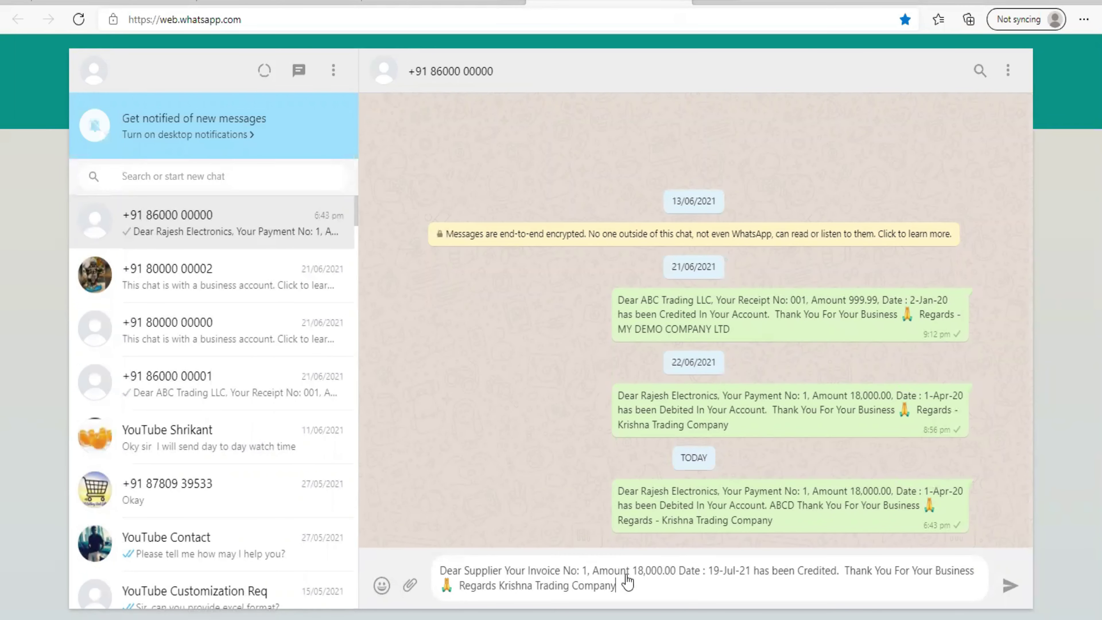
Return to TallyPrime, leave the purchase voucher, and generate the WhatsApp message for sales voucher 3
{"action": "key", "text": "alt+Tab"}
{"action": "key", "text": "Escape"}
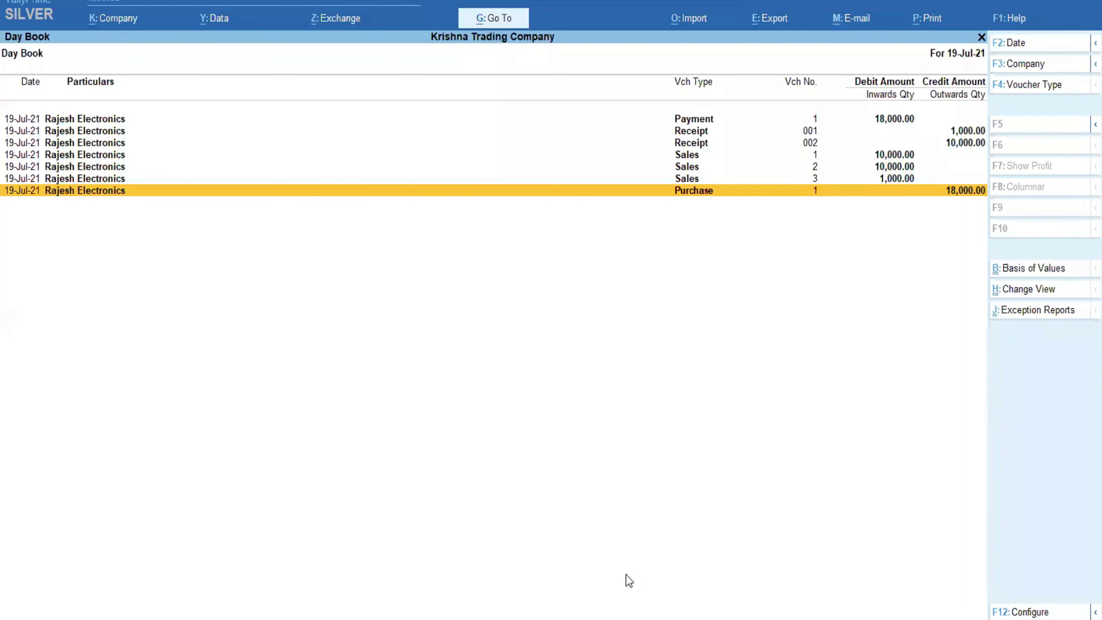
{"action": "key", "text": "Up"}
{"action": "key", "text": "Return"}
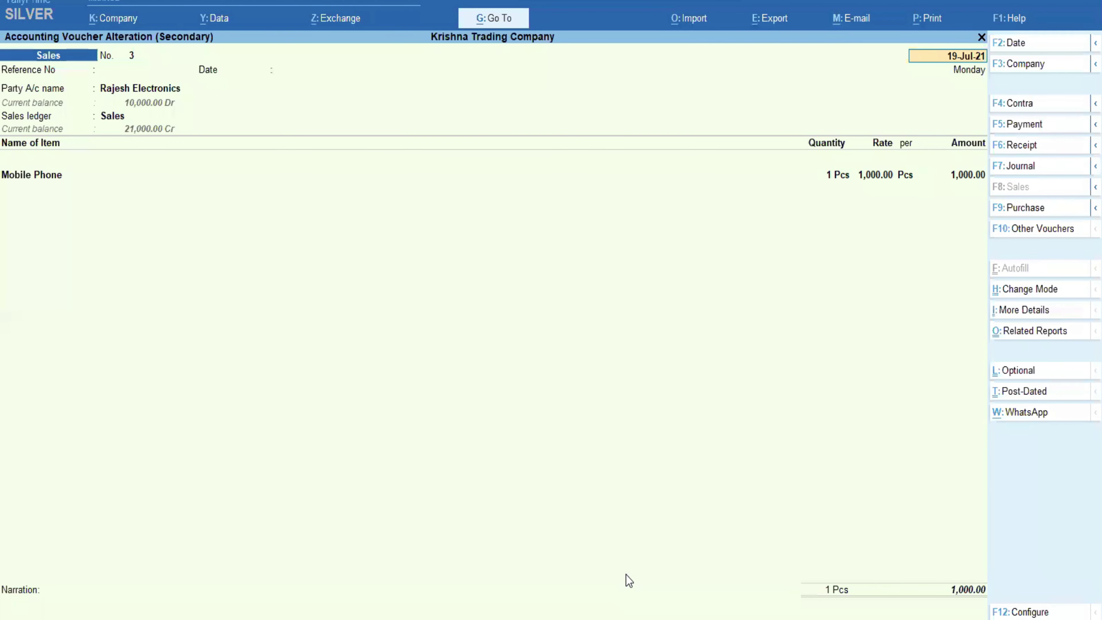
{"action": "left_click", "coordinate": [1028, 417]}
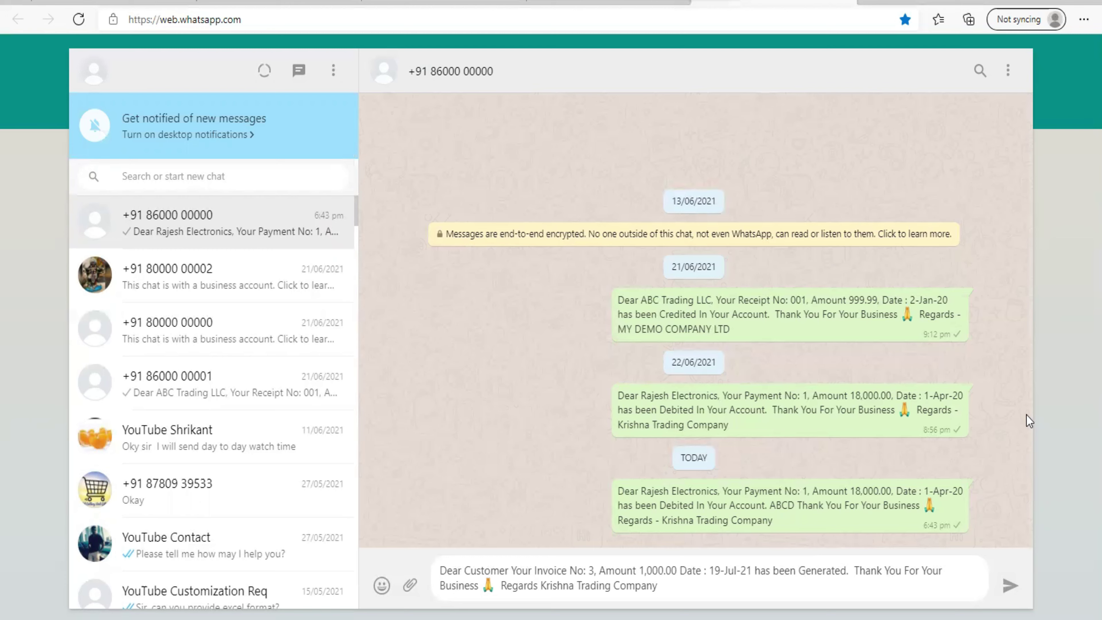
Clear the drafted message for invoice 3 from the chat and switch back to TallyPrime
{"action": "key", "text": "ctrl+a"}
{"action": "key", "text": "ctrl+x"}
{"action": "key", "text": "alt+Tab"}
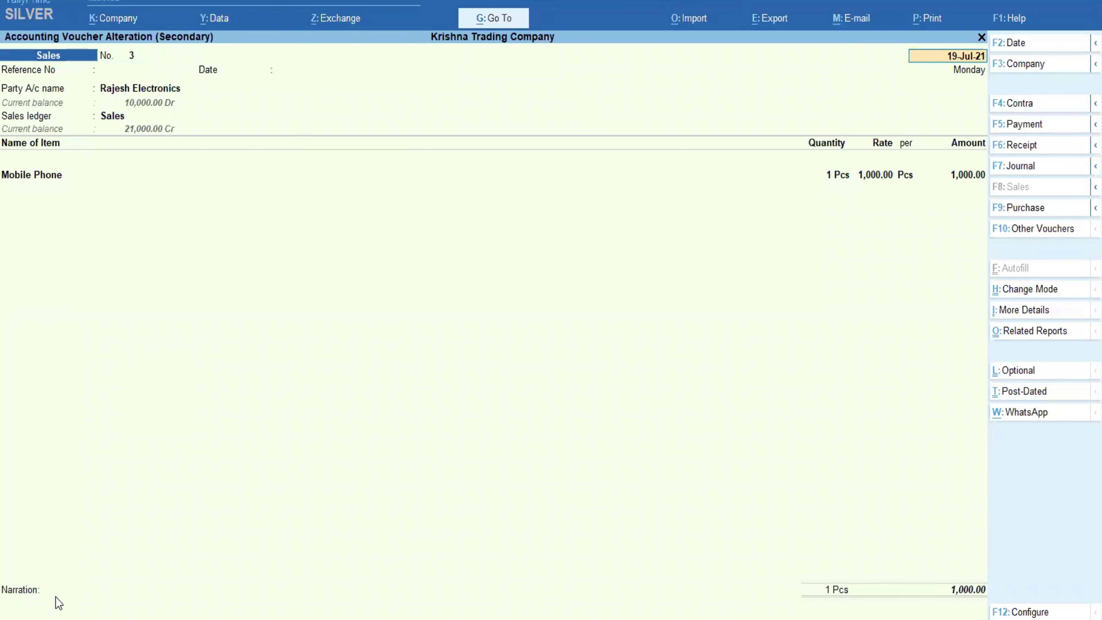
Enter a long narration in sales voucher 3 made of repeated letters A, B, C, D, a space, and repeated E, R and T
{"action": "key", "text": "Return"}
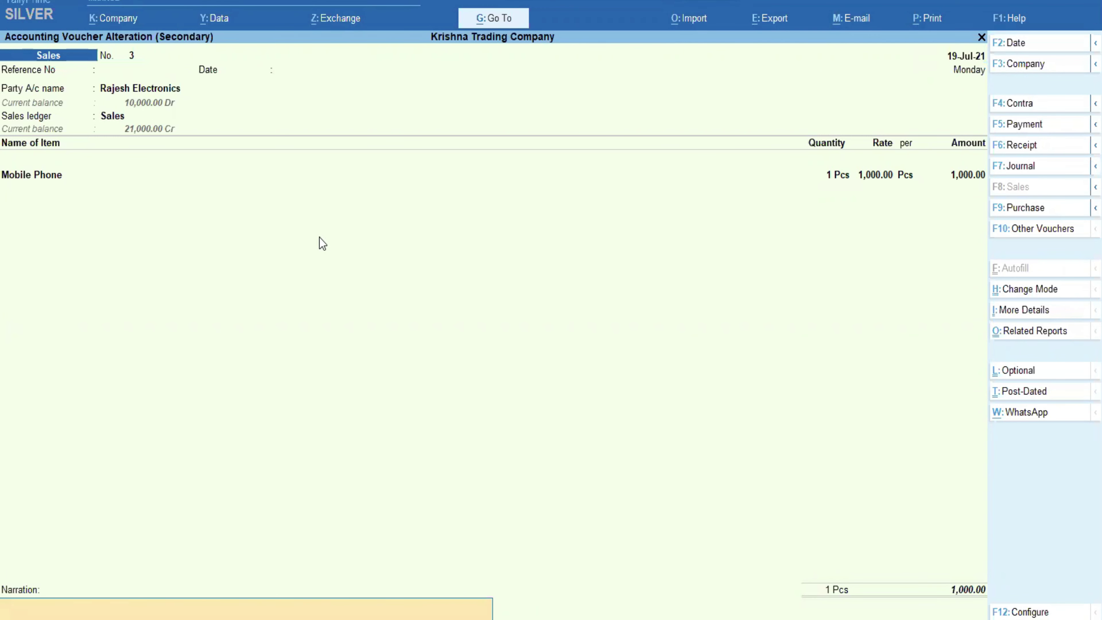
{"action": "type", "text": "AAAAAAAAAABBBBBBBBBCCC"}
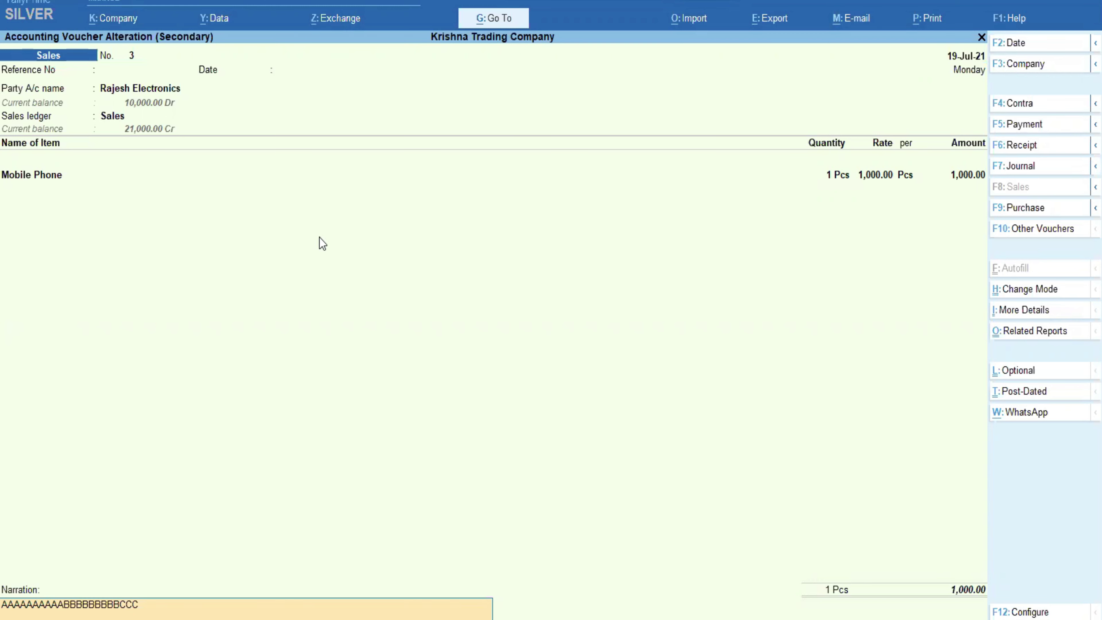
{"action": "type", "text": "CCCCCCCCDDDDDDDDDDD E"}
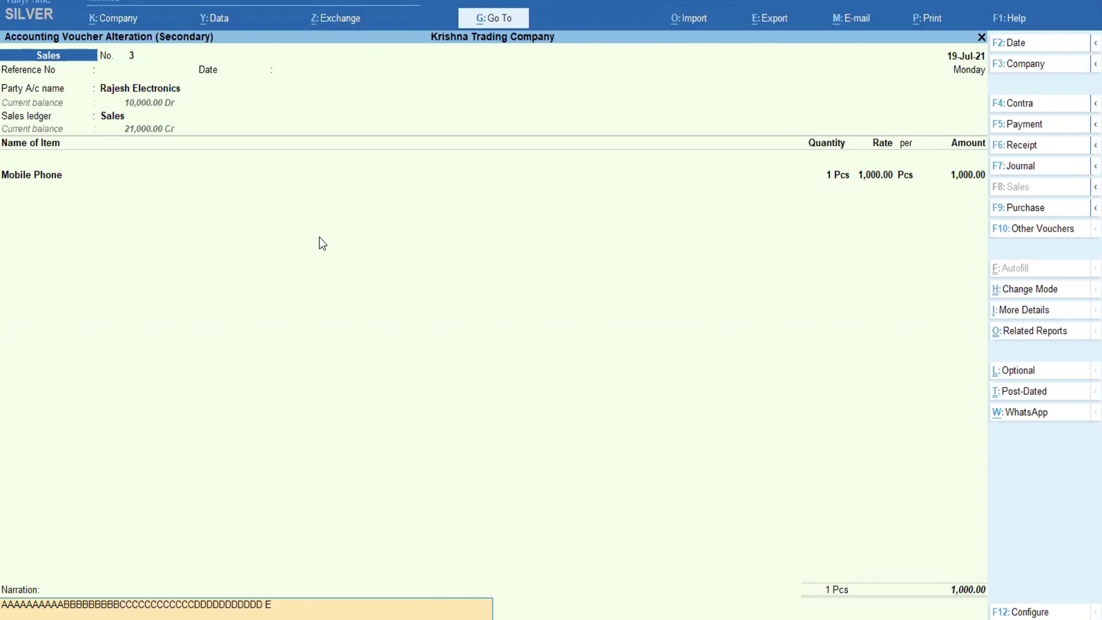
{"action": "type", "text": "EEEEEEEER"}
{"action": "type", "text": "RRRRRRRRT"}
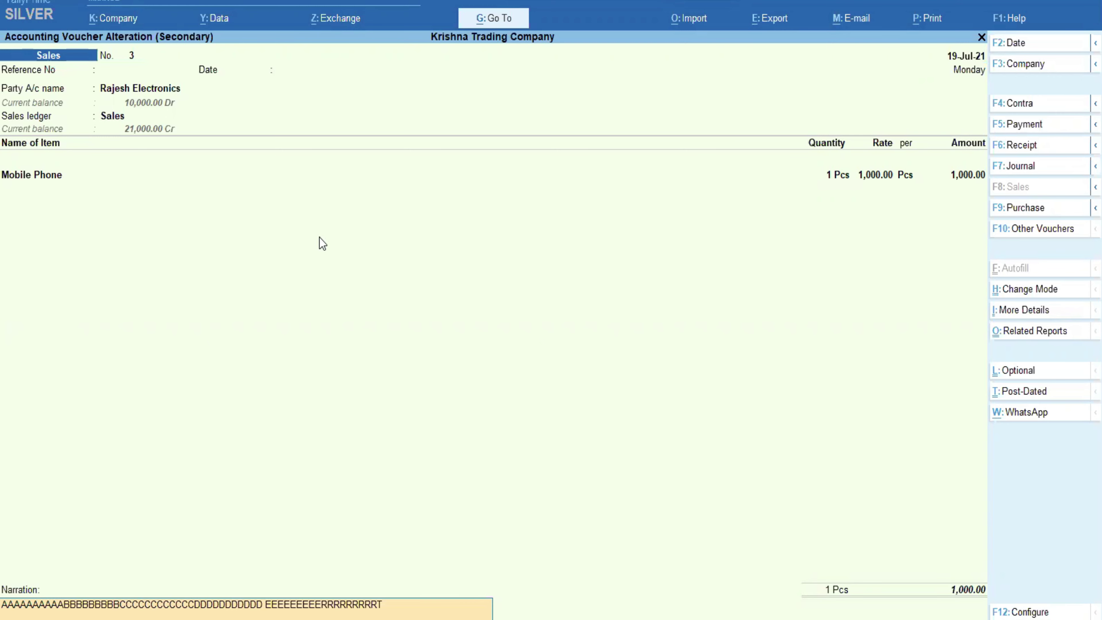
{"action": "type", "text": "TTTT"}
{"action": "key", "text": "Return"}
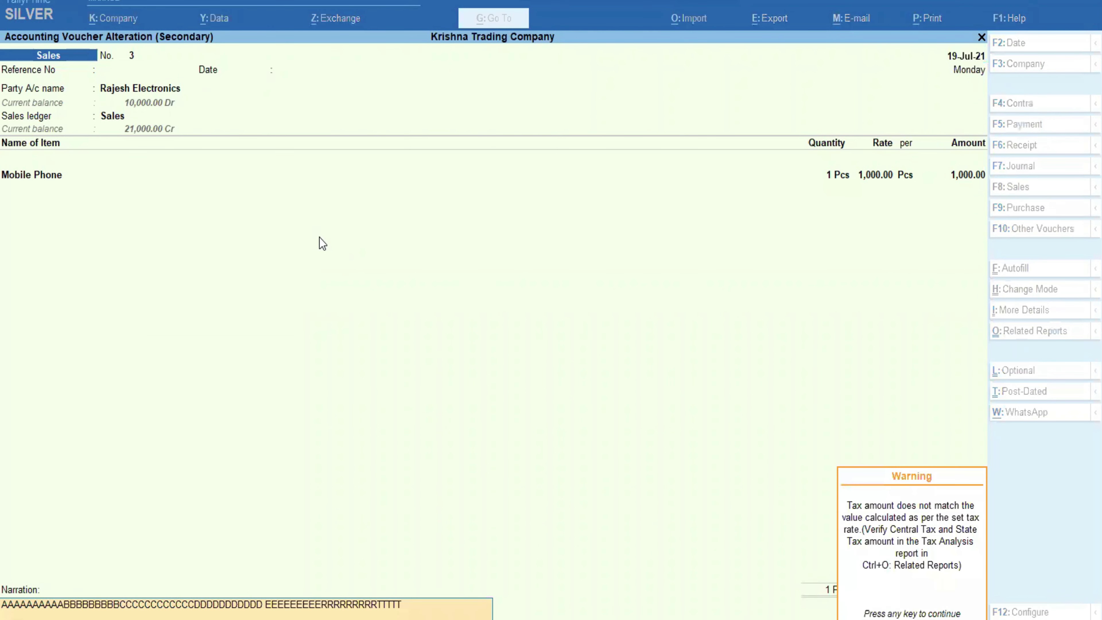
Dismiss the tax warning, stay in sales voucher 3, and generate its WhatsApp message with the narration included
{"action": "key", "text": "Return"}
{"action": "key", "text": "Escape"}
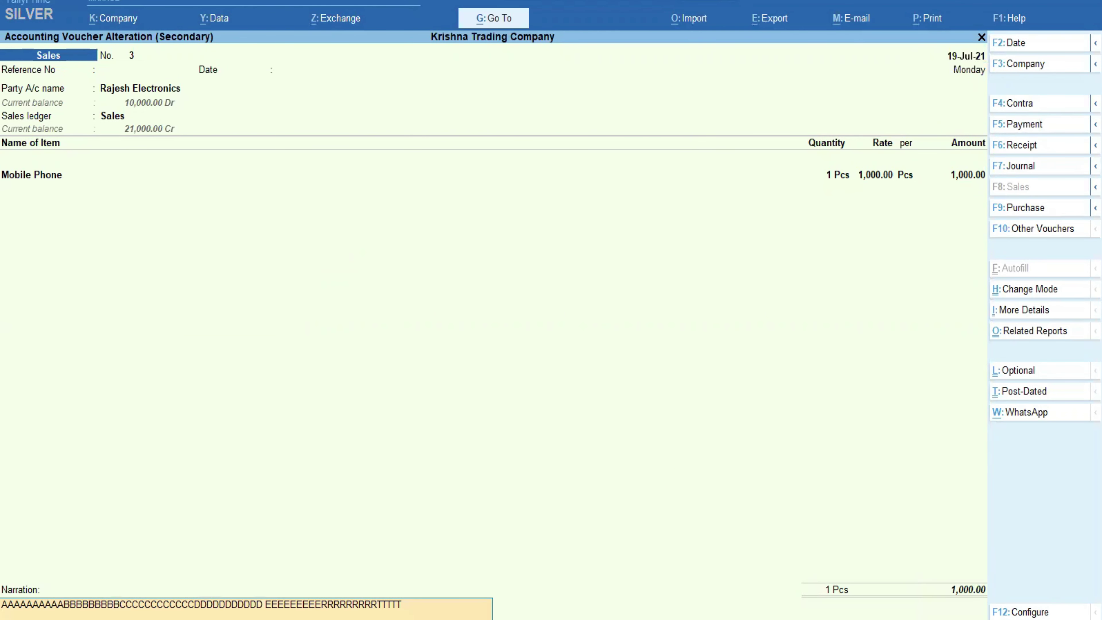
{"action": "left_click", "coordinate": [1028, 416]}
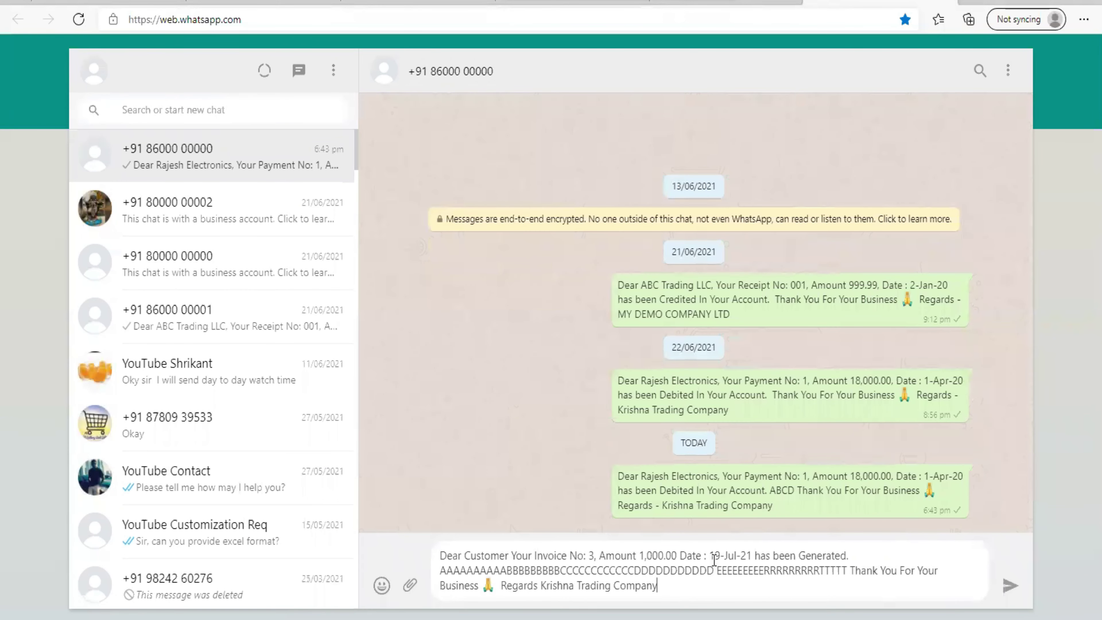
Check the long narration and the thank-you and regards text in the drafted invoice message
{"action": "left_click", "coordinate": [850, 559]}
{"action": "left_click_drag", "start_coordinate": [444, 575], "coordinate": [849, 574]}
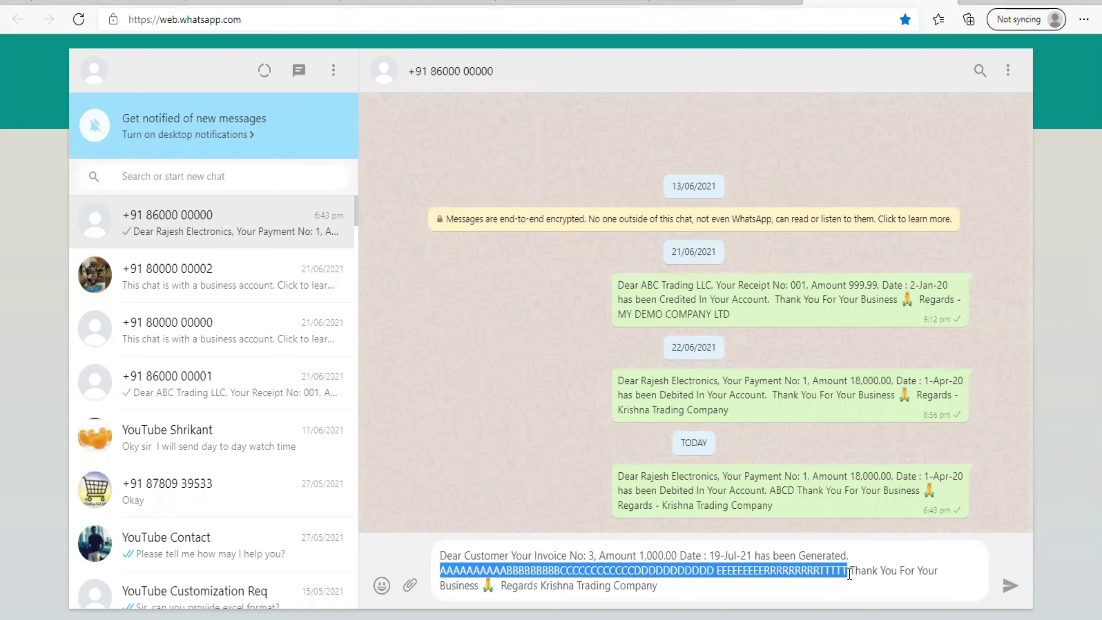
{"action": "left_click", "coordinate": [858, 573]}
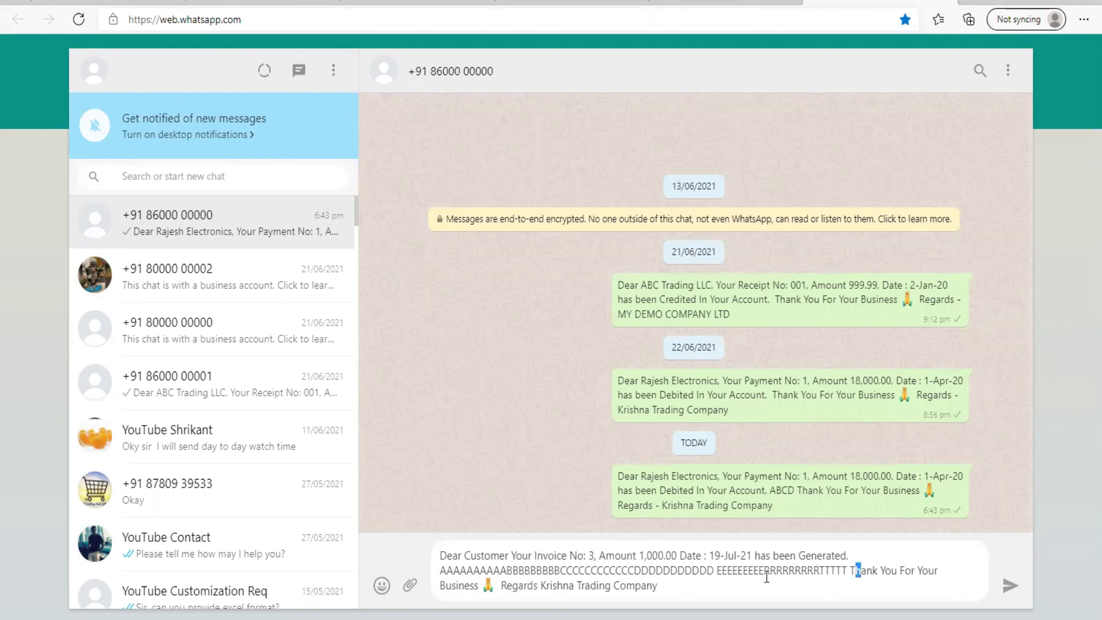
{"action": "left_click_drag", "start_coordinate": [543, 597], "coordinate": [582, 596]}
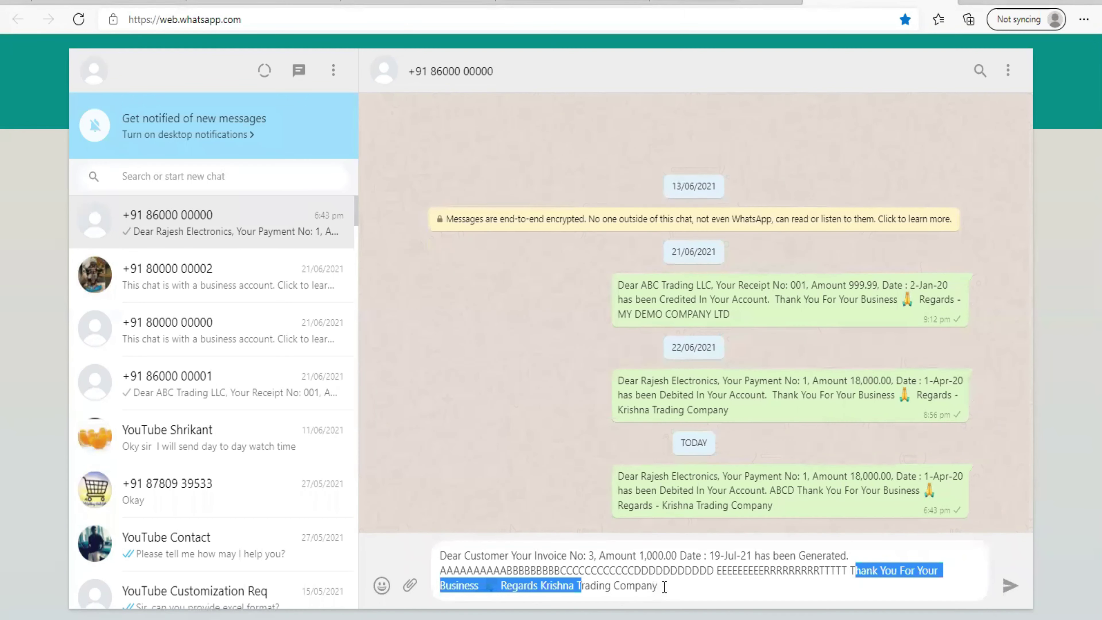
{"action": "left_click", "coordinate": [676, 572]}
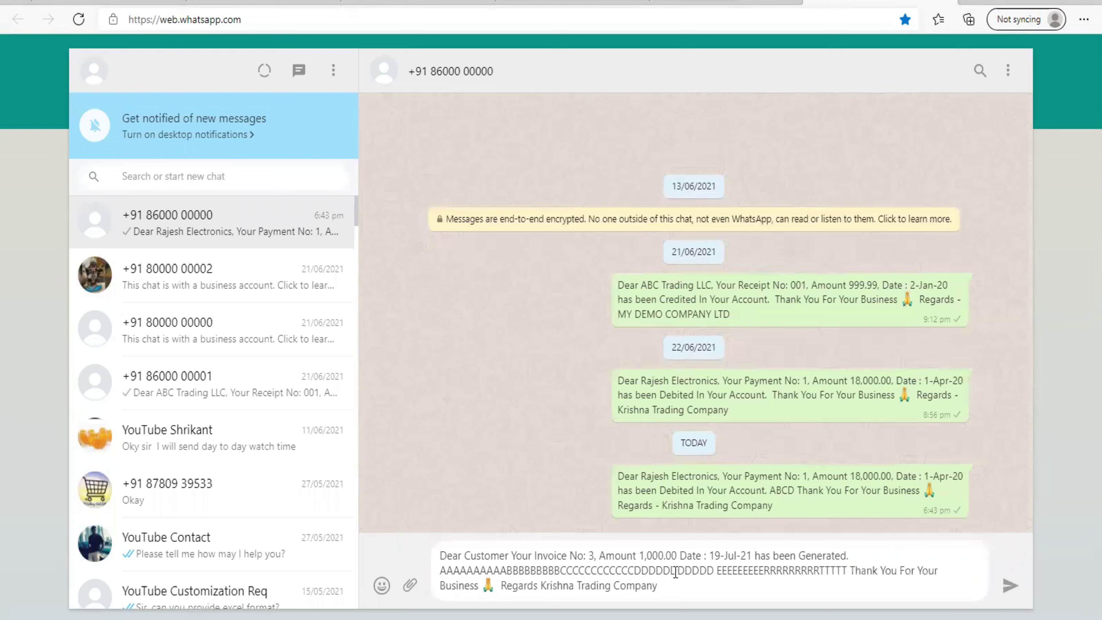
{"action": "double_click", "coordinate": [685, 572]}
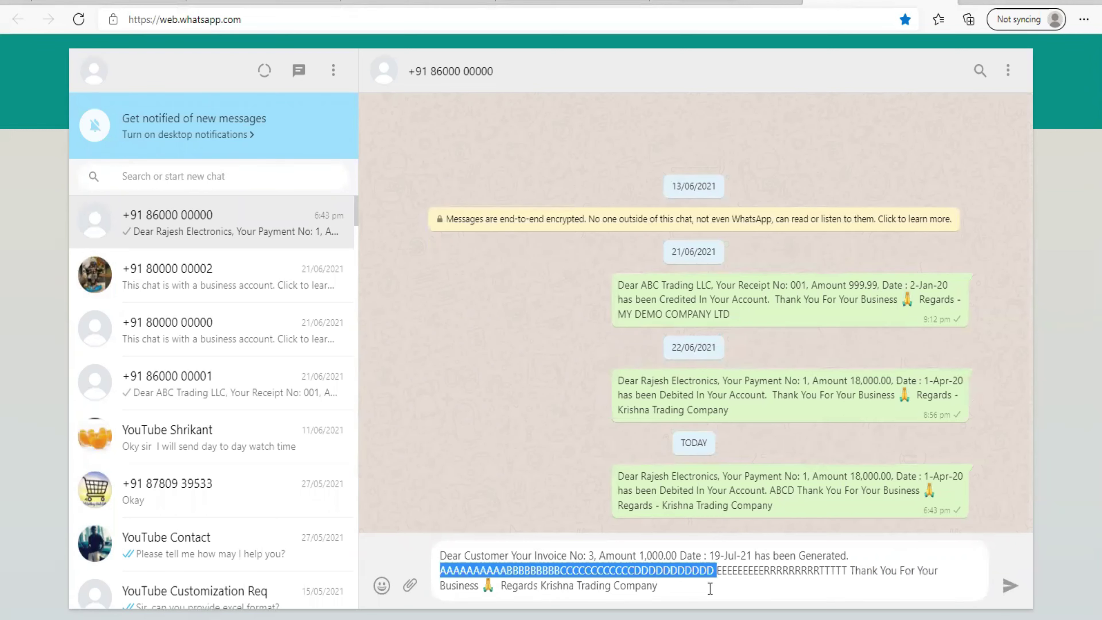
Add a new line at the end of the drafted invoice message, after the company name
{"action": "left_click", "coordinate": [704, 589]}
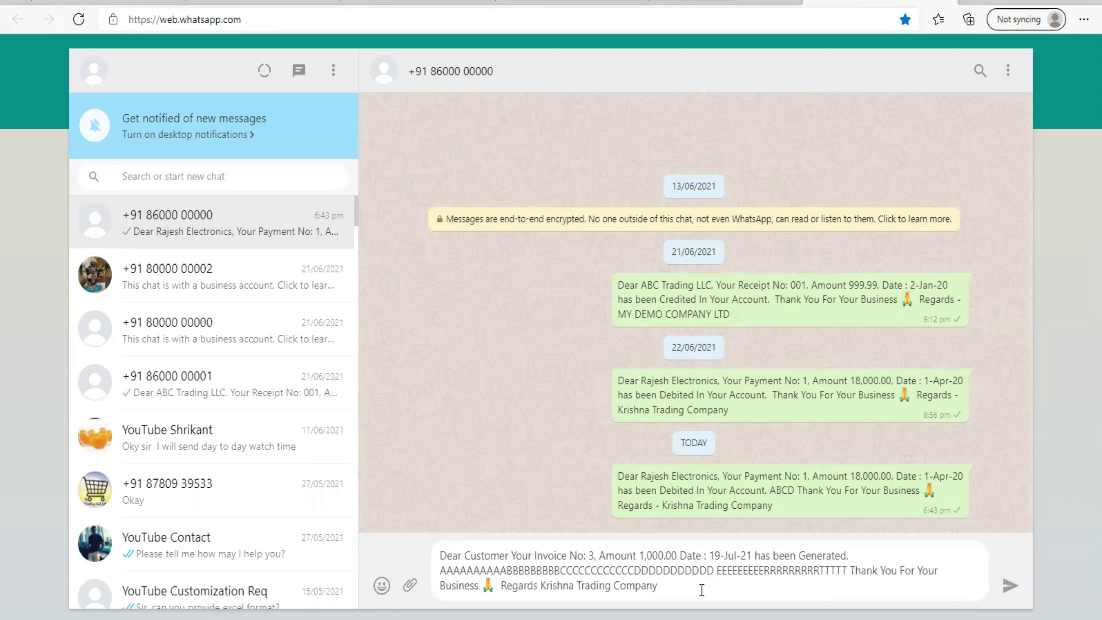
{"action": "key", "text": "shift+Return"}
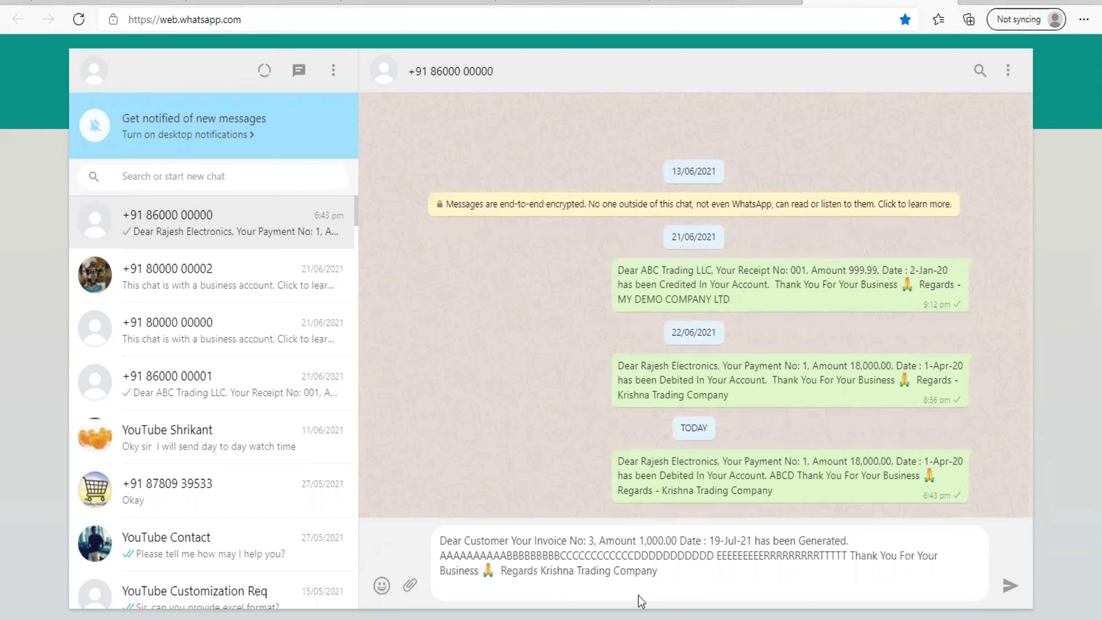